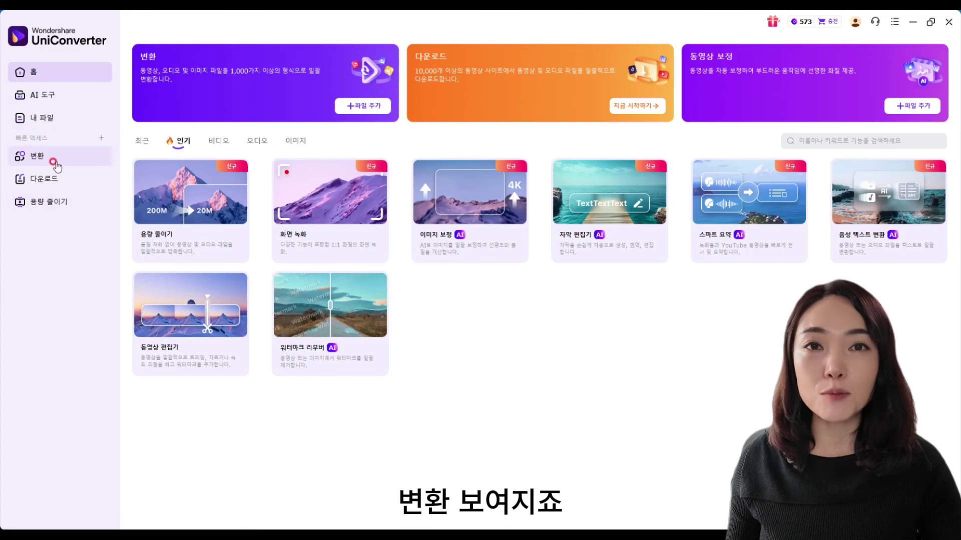
Step: Open the conversion tool and add the video 제목을-입력해주세요_ (1).mp4 from the downloads folder
{"action": "left_click", "coordinate": [54, 161]}
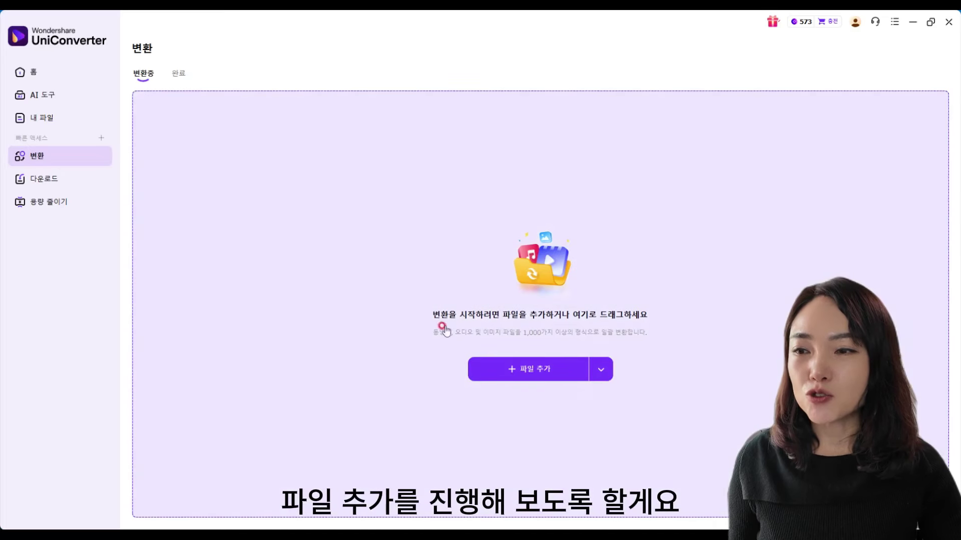
{"action": "left_click", "coordinate": [524, 289]}
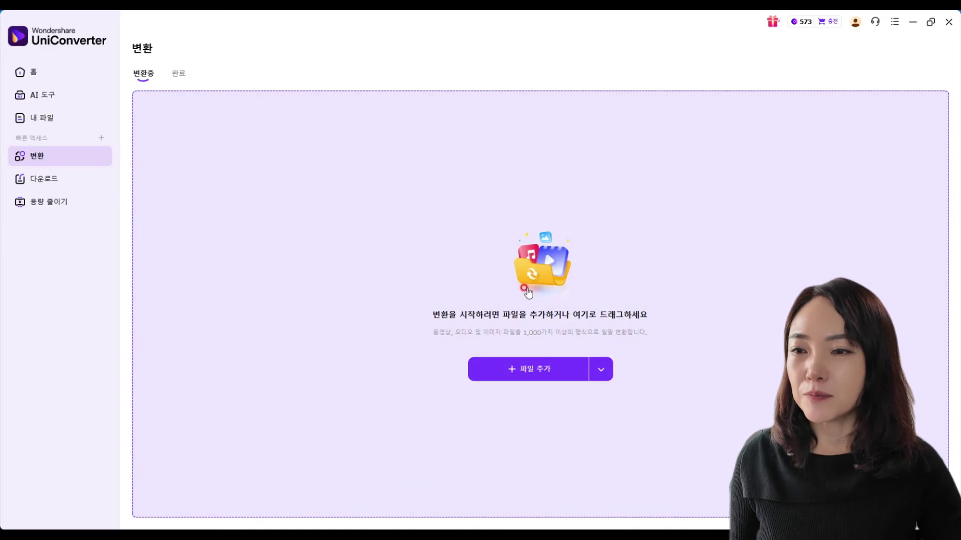
{"action": "left_click", "coordinate": [193, 100]}
{"action": "left_click", "coordinate": [421, 260]}
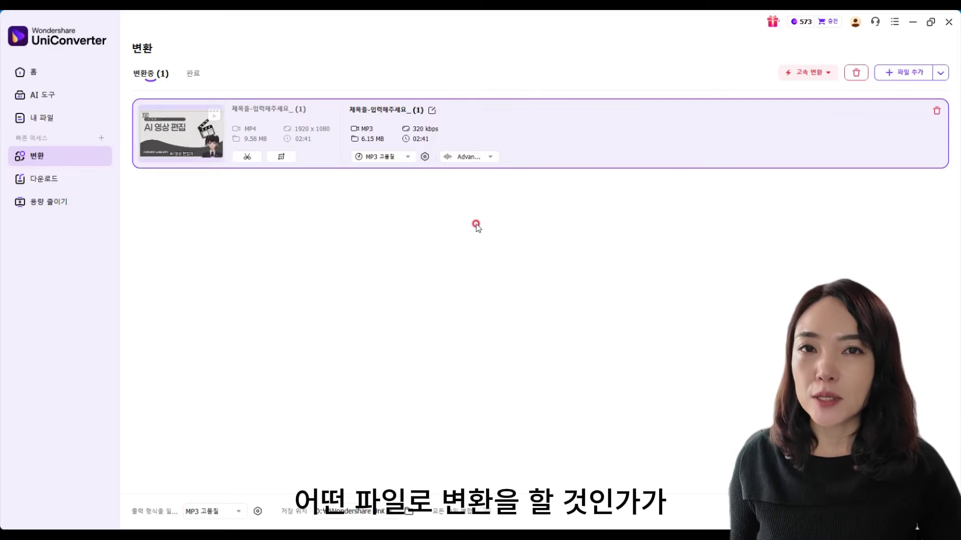
Step: Examine the video, audio, image, device and social media categories of output formats available for the added video
{"action": "left_click", "coordinate": [409, 159]}
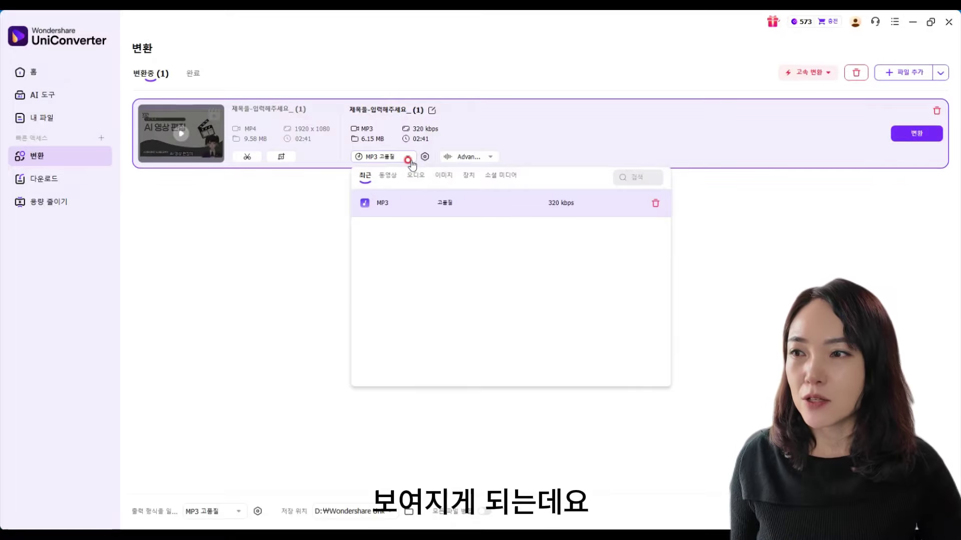
{"action": "left_click", "coordinate": [388, 176]}
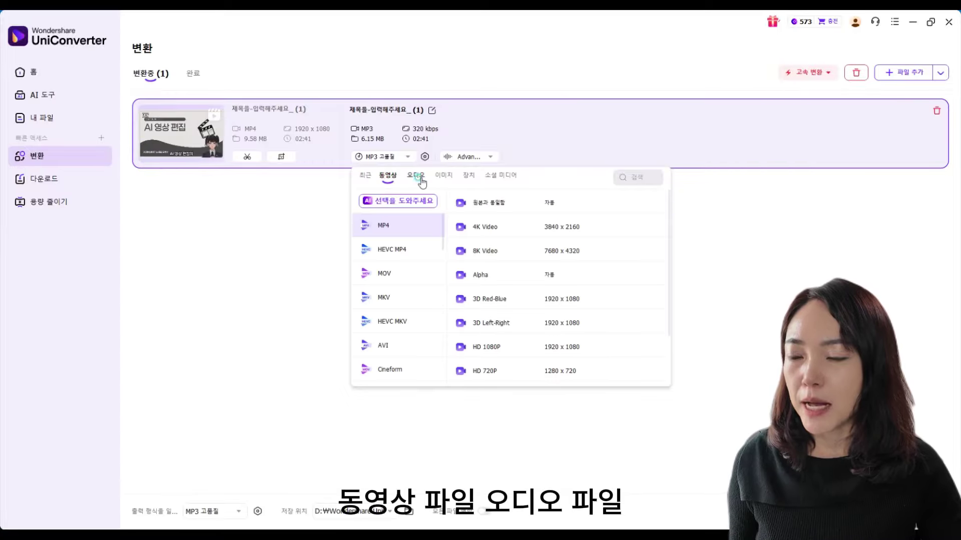
{"action": "left_click", "coordinate": [416, 177]}
{"action": "left_click", "coordinate": [440, 179]}
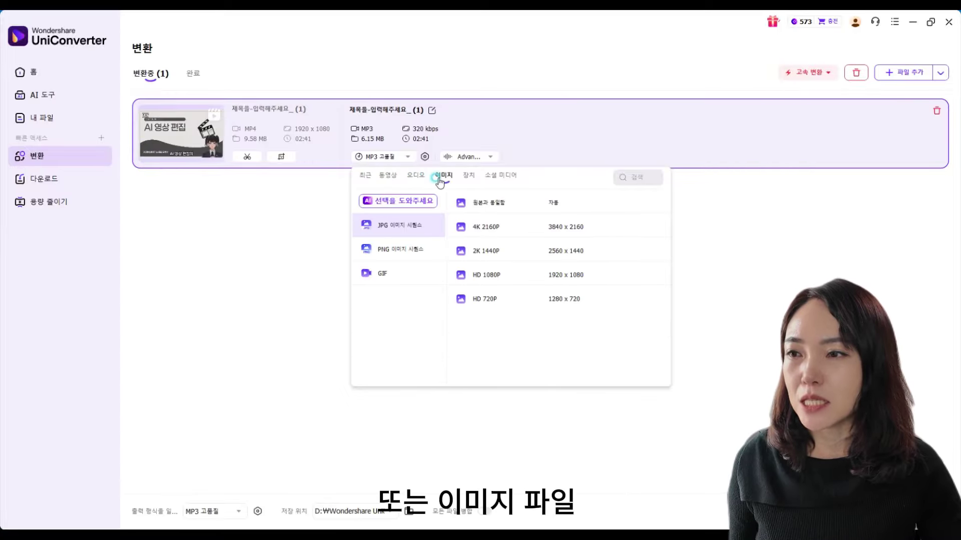
{"action": "left_click", "coordinate": [468, 179]}
{"action": "left_click", "coordinate": [492, 181]}
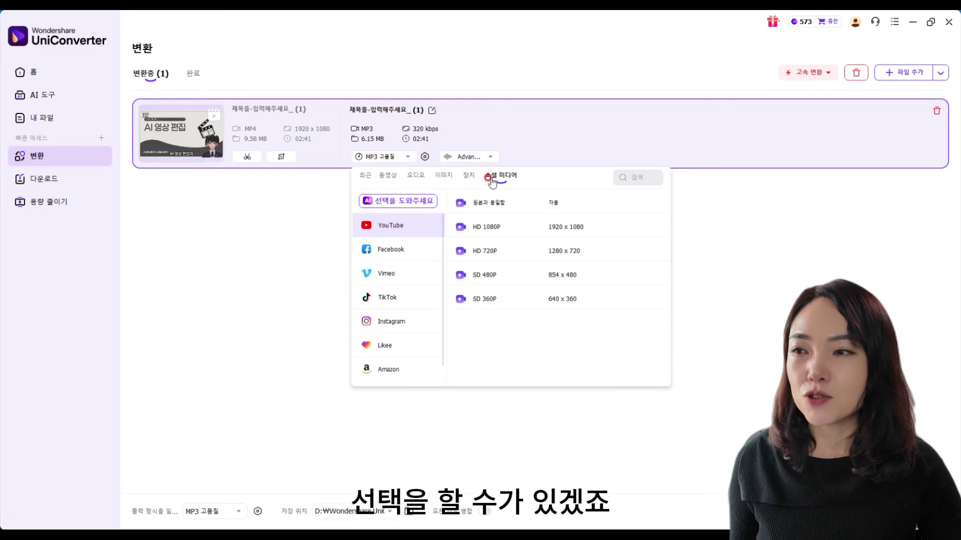
Step: Review the available video formats and resolutions, and set the video's output format to MP4 8K Video, 7680 x 4320
{"action": "left_click", "coordinate": [389, 183]}
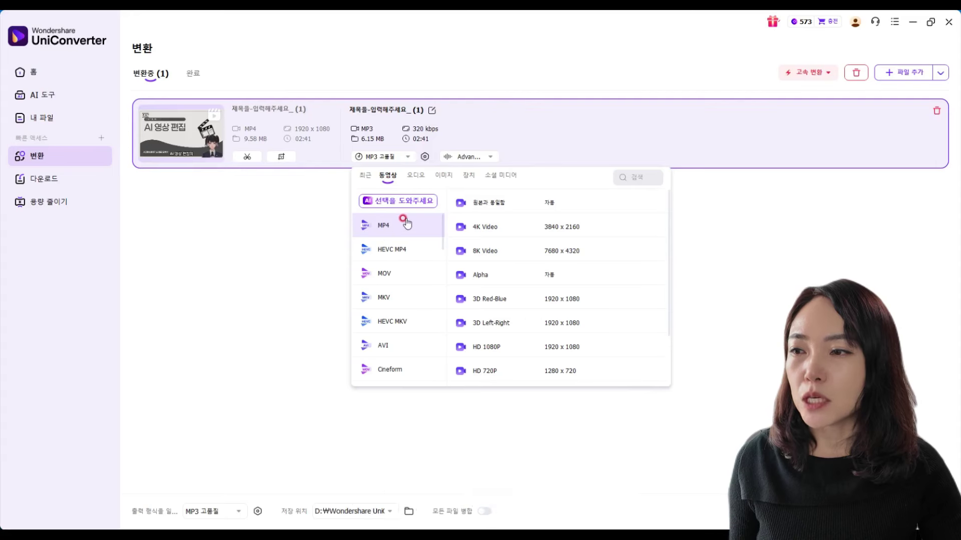
{"action": "scroll", "coordinate": [408, 249], "scroll_direction": "down", "scroll_amount": 4}
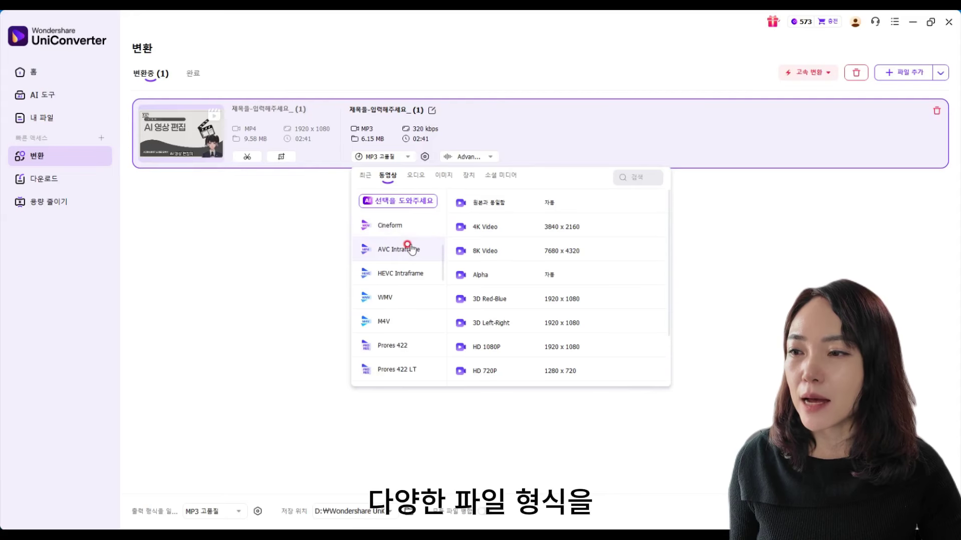
{"action": "scroll", "coordinate": [406, 261], "scroll_direction": "down", "scroll_amount": 8}
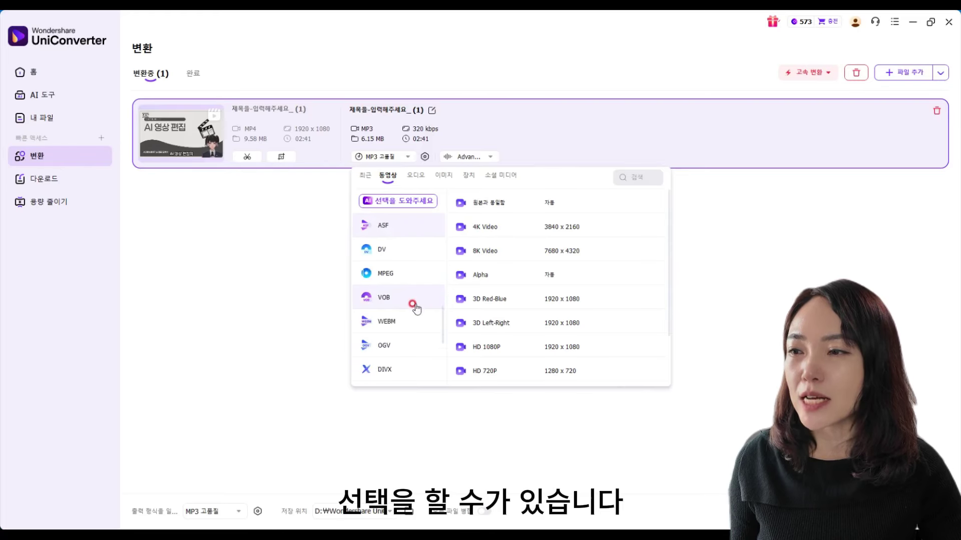
{"action": "scroll", "coordinate": [414, 308], "scroll_direction": "down", "scroll_amount": 2}
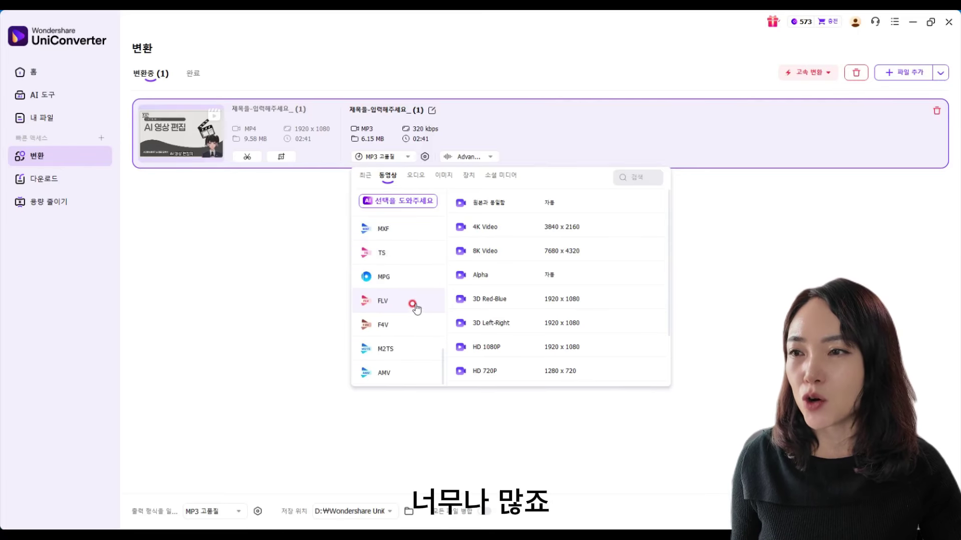
{"action": "scroll", "coordinate": [415, 308], "scroll_direction": "up", "scroll_amount": 14}
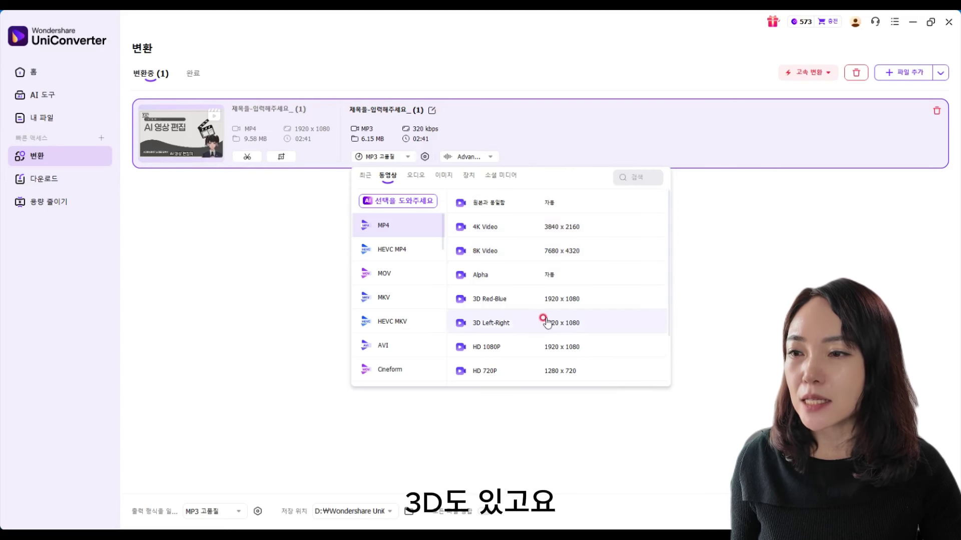
{"action": "scroll", "coordinate": [514, 320], "scroll_direction": "down", "scroll_amount": 3}
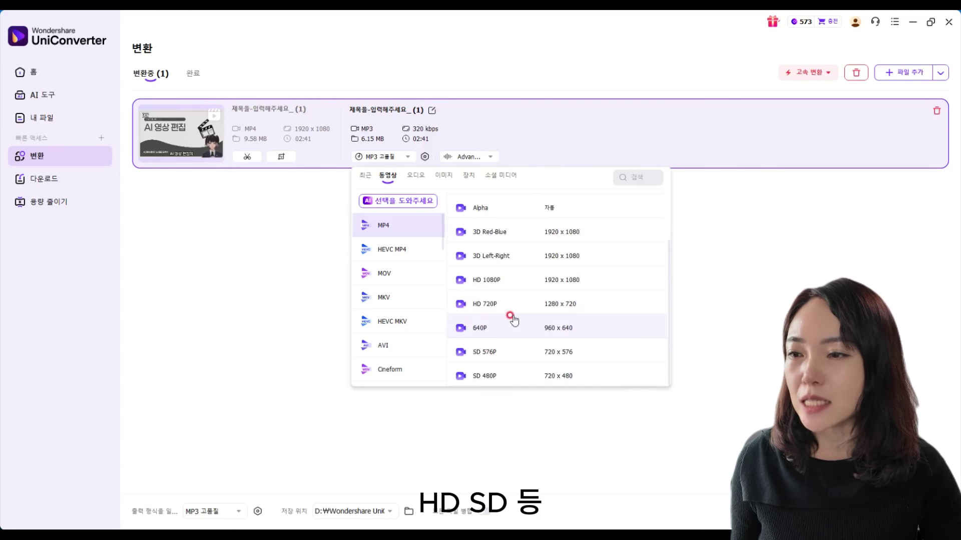
{"action": "scroll", "coordinate": [617, 305], "scroll_direction": "up", "scroll_amount": 3}
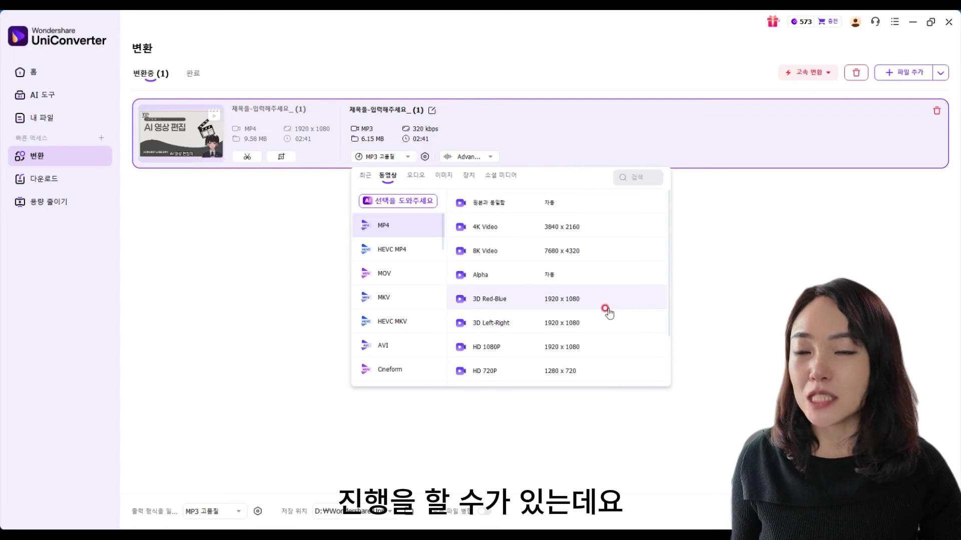
{"action": "left_click", "coordinate": [491, 251]}
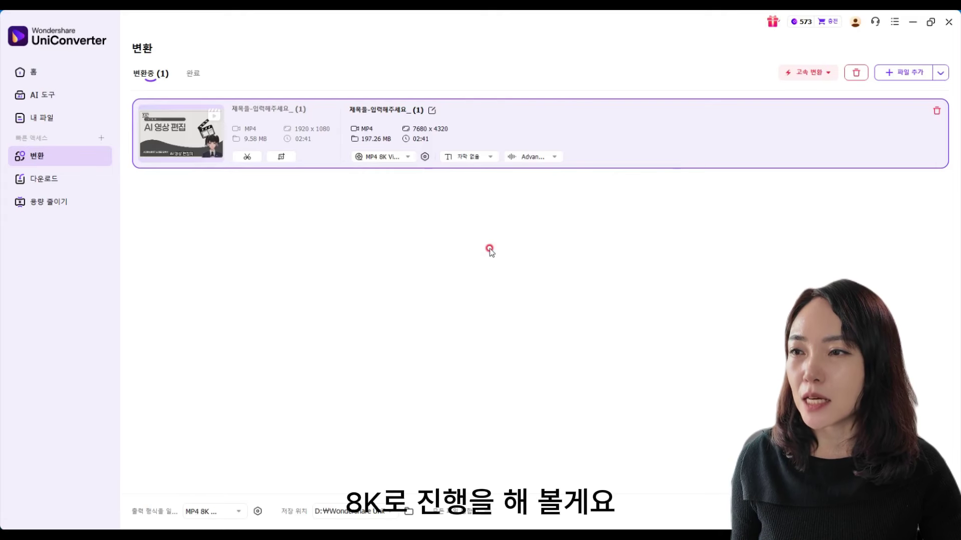
Step: Open the output settings of the 8K video and examine the video encoder and resolution options
{"action": "left_click", "coordinate": [425, 157]}
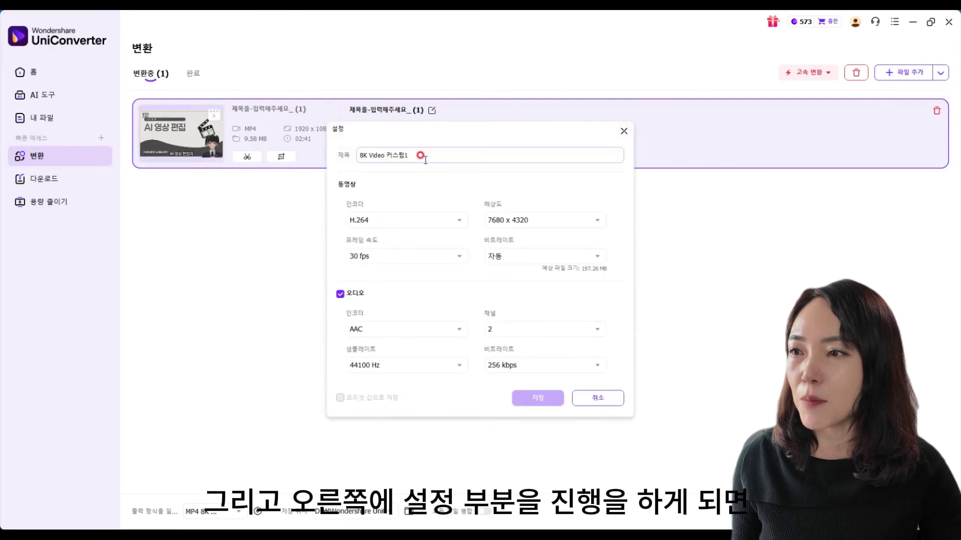
{"action": "key", "text": "Tab"}
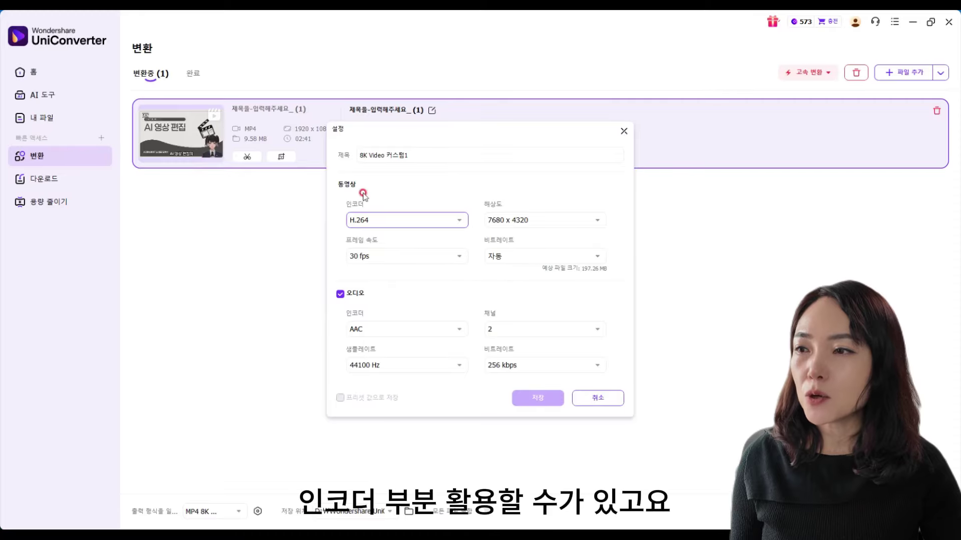
{"action": "left_click", "coordinate": [460, 221]}
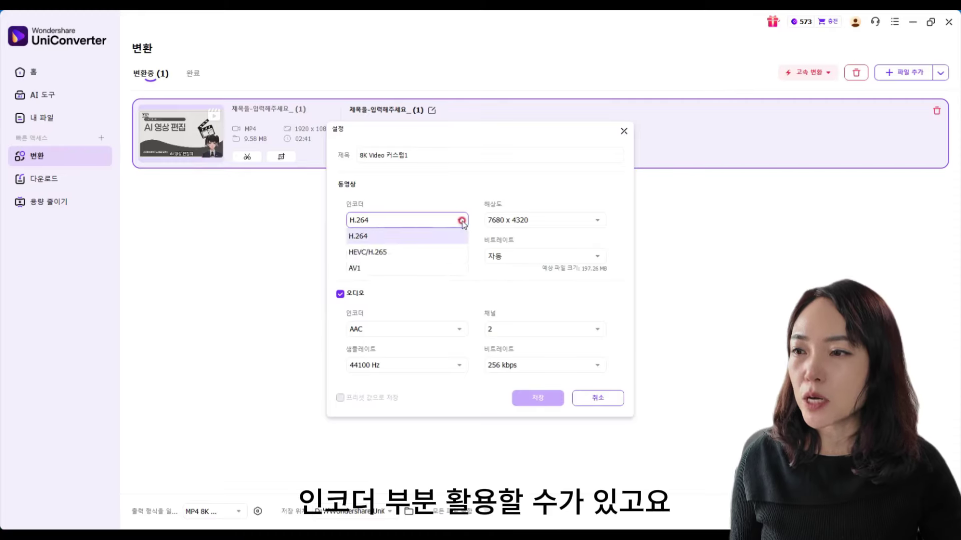
{"action": "left_click", "coordinate": [461, 221]}
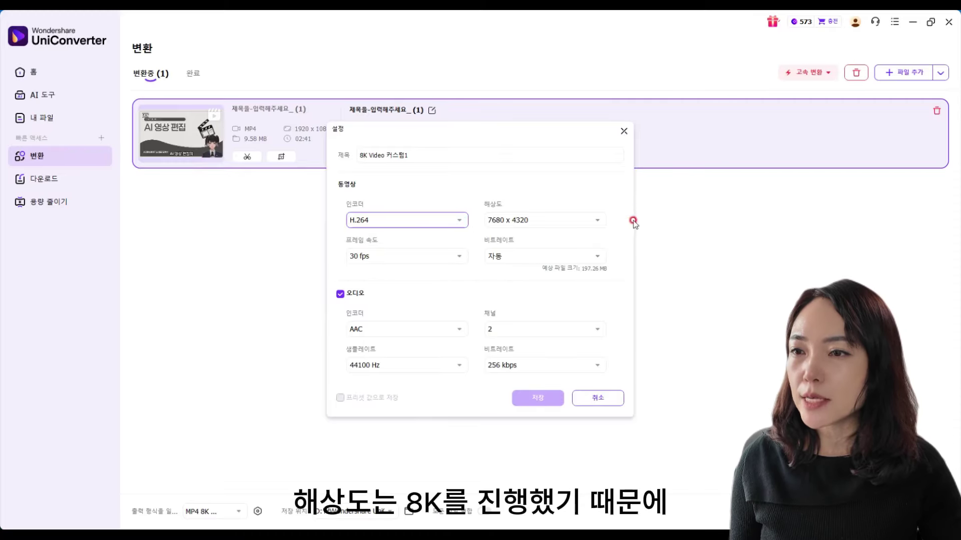
{"action": "left_click", "coordinate": [584, 220]}
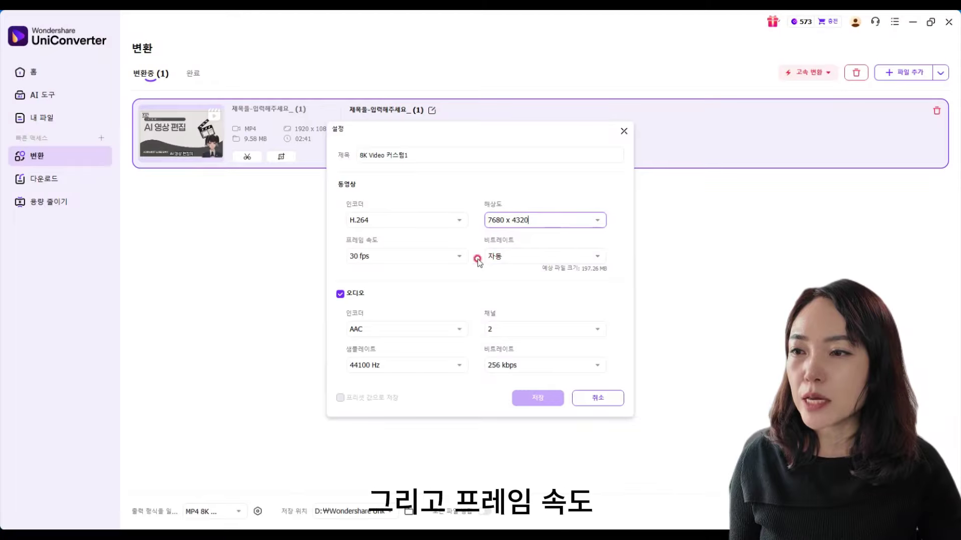
Step: Examine the frame rate and video bitrate options in the output settings, and close the settings without saving
{"action": "left_click", "coordinate": [458, 256]}
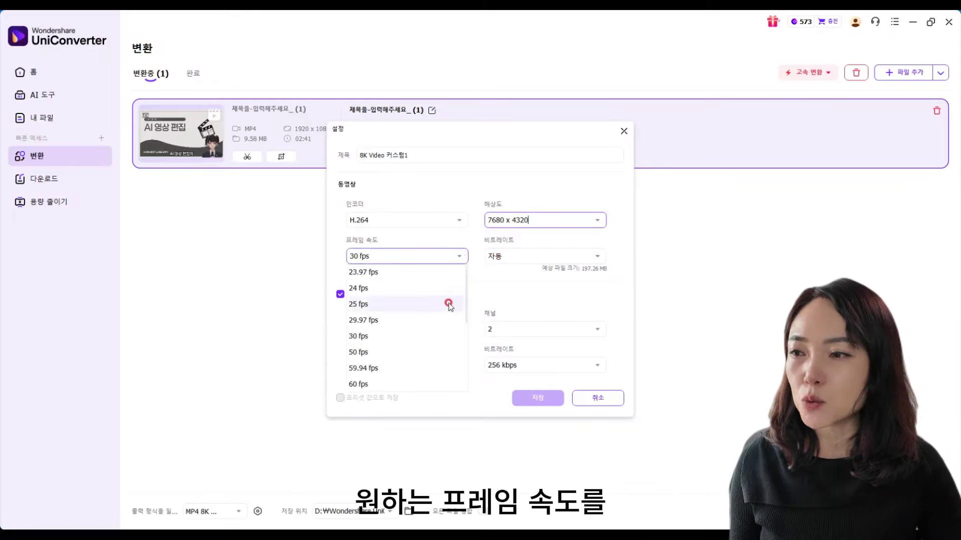
{"action": "scroll", "coordinate": [452, 304], "scroll_direction": "down", "scroll_amount": 3}
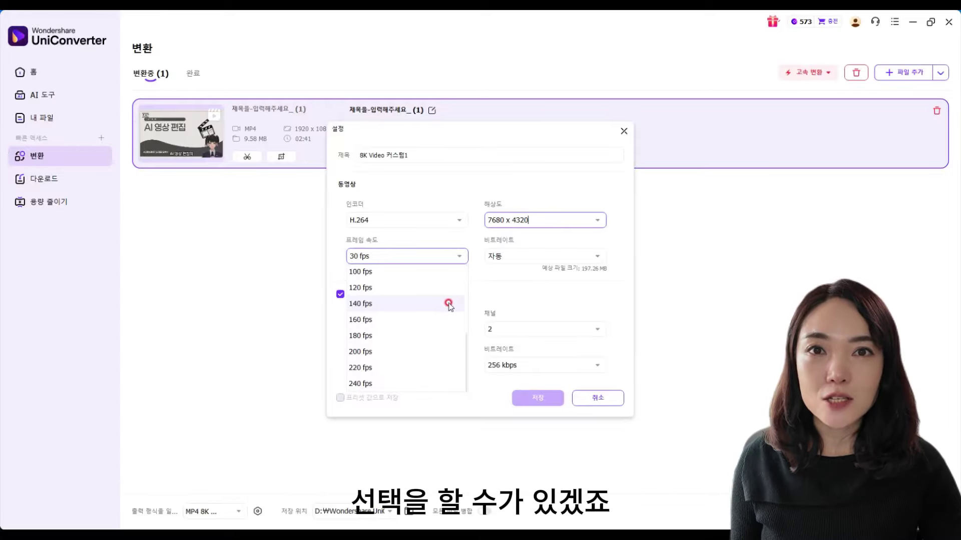
{"action": "scroll", "coordinate": [419, 288], "scroll_direction": "up", "scroll_amount": 3}
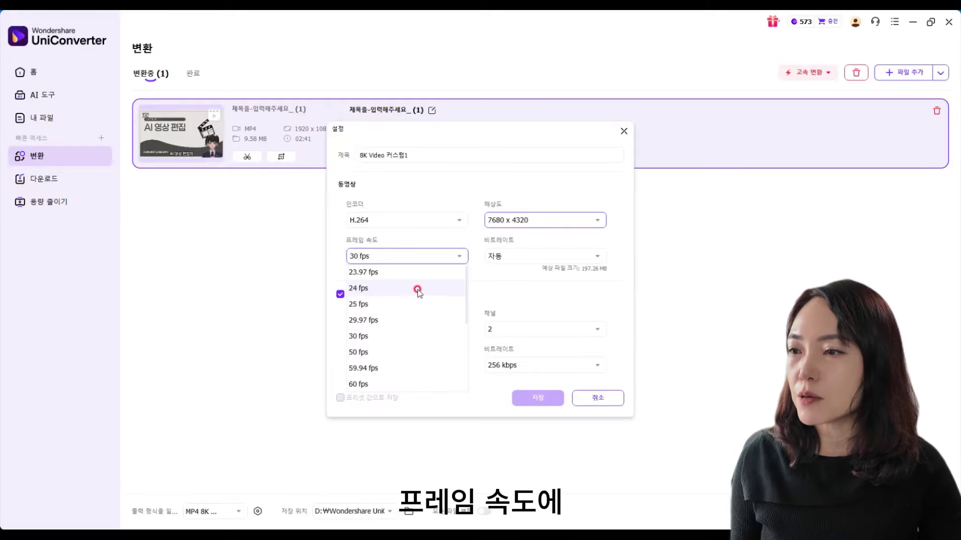
{"action": "scroll", "coordinate": [403, 345], "scroll_direction": "down", "scroll_amount": 3}
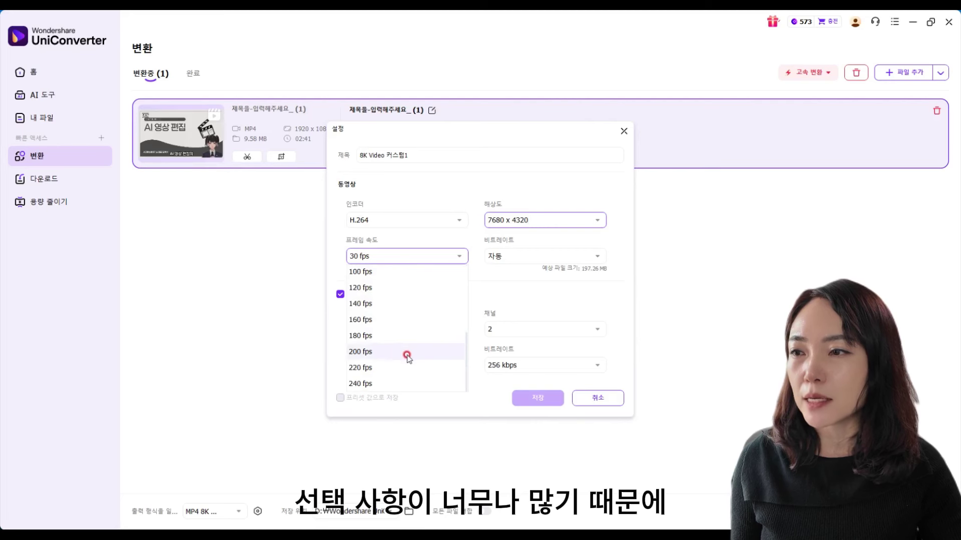
{"action": "left_click", "coordinate": [457, 189]}
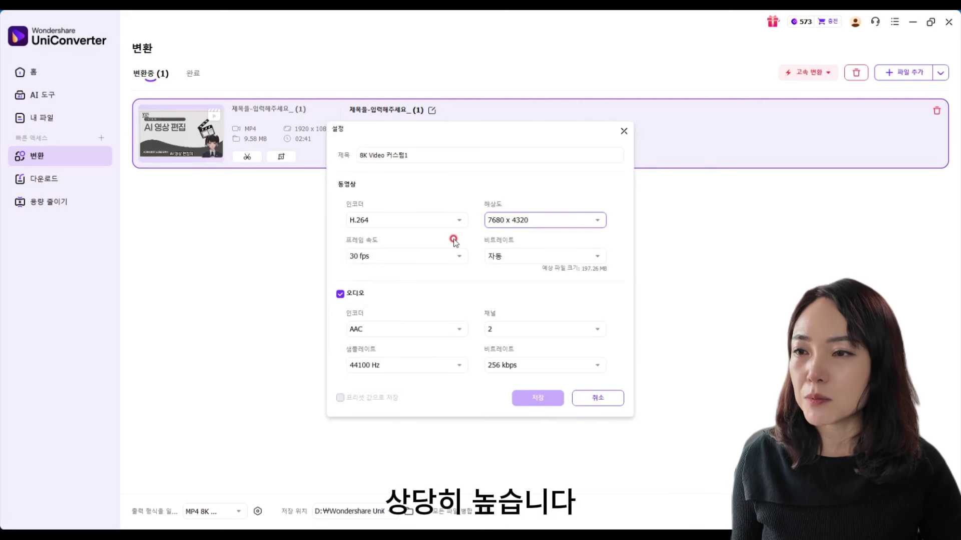
{"action": "left_click", "coordinate": [596, 257]}
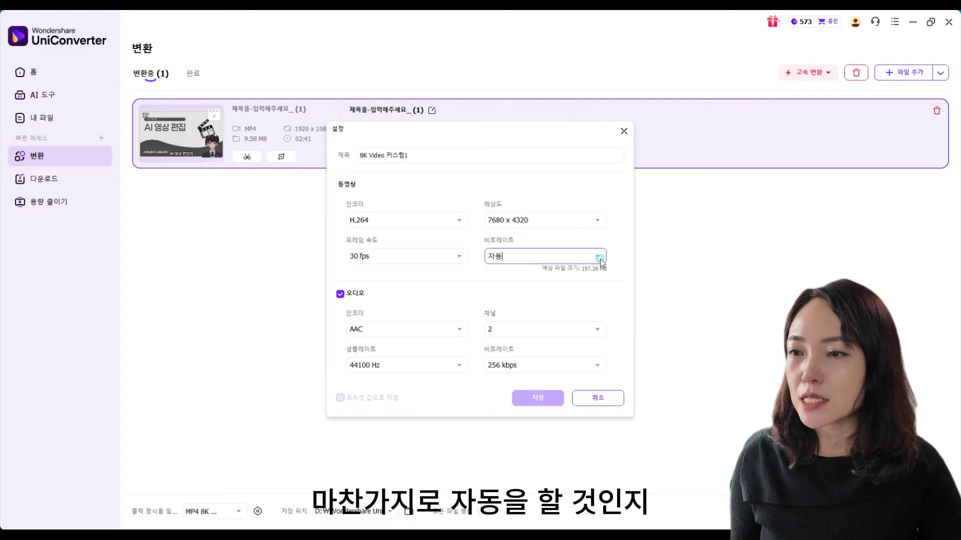
{"action": "left_click", "coordinate": [598, 258]}
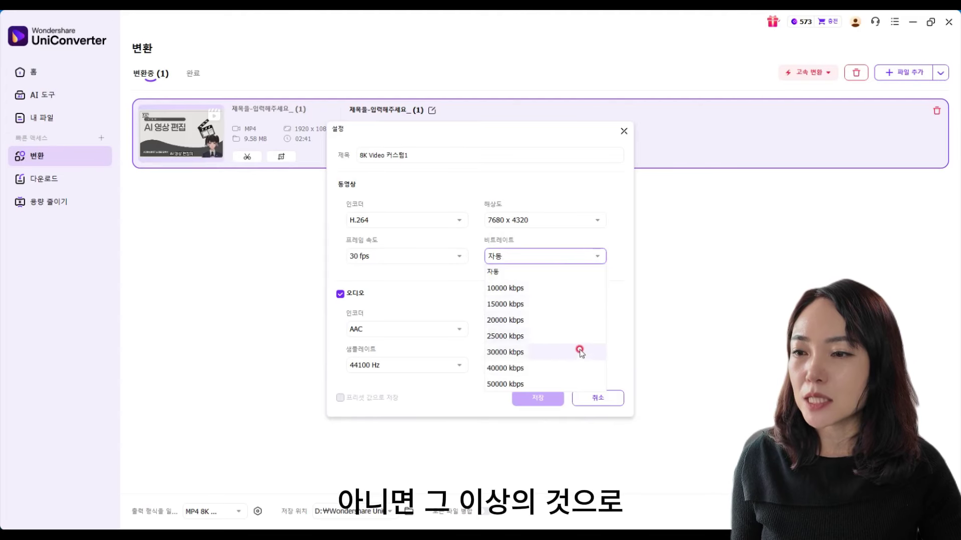
{"action": "left_click", "coordinate": [619, 254]}
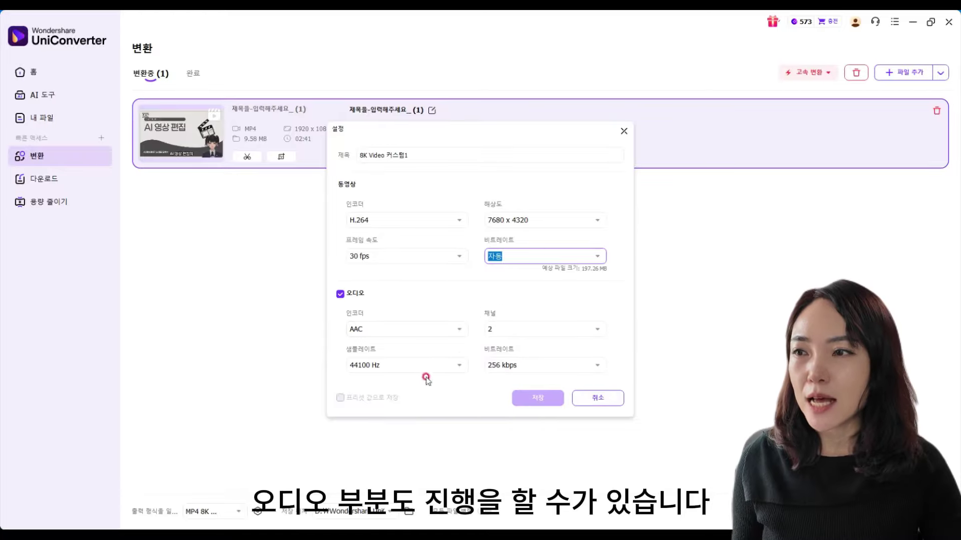
{"action": "left_click", "coordinate": [623, 131]}
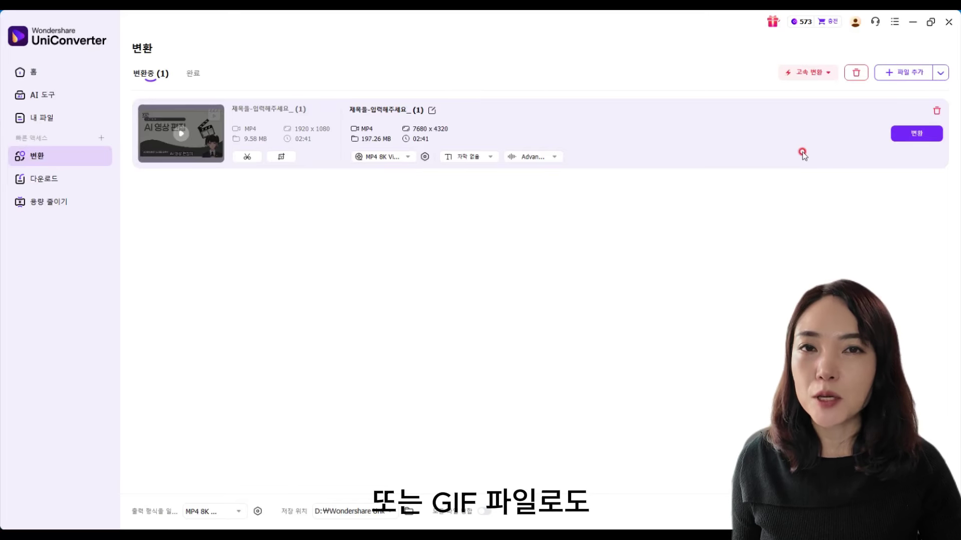
Step: Add the same video, 제목을-입력해주세요_ (1).mp4, to the conversion list two more times
{"action": "left_click", "coordinate": [904, 71]}
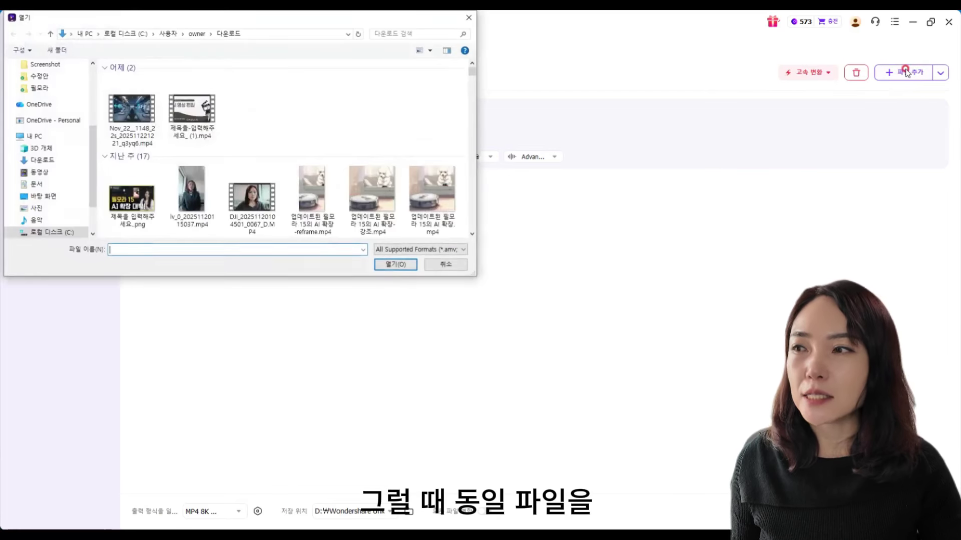
{"action": "left_click", "coordinate": [192, 109]}
{"action": "left_click", "coordinate": [395, 264]}
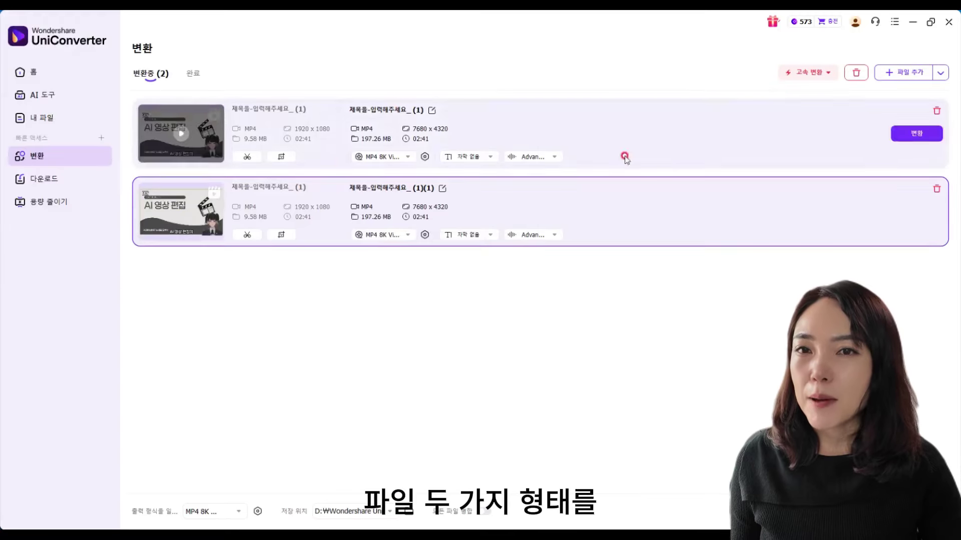
{"action": "left_click", "coordinate": [917, 82]}
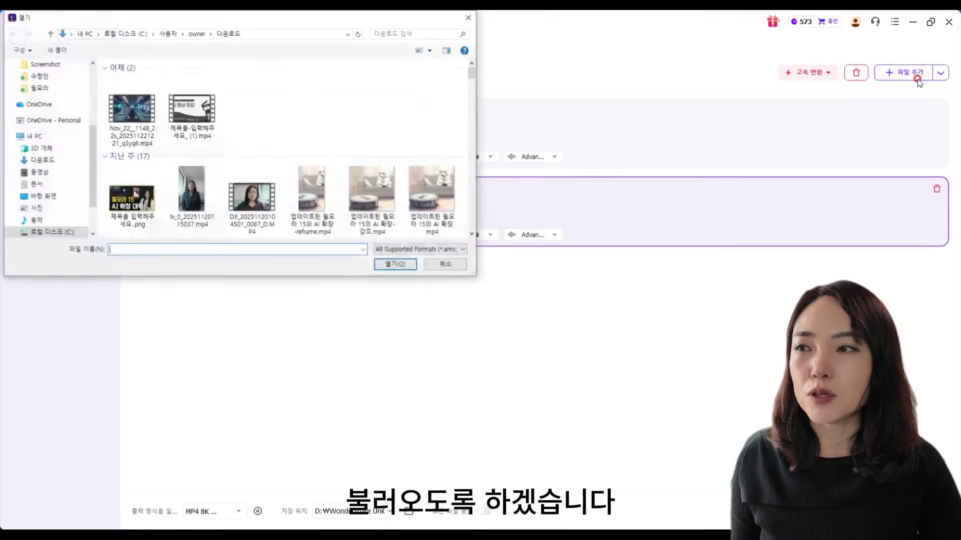
{"action": "left_click", "coordinate": [395, 264]}
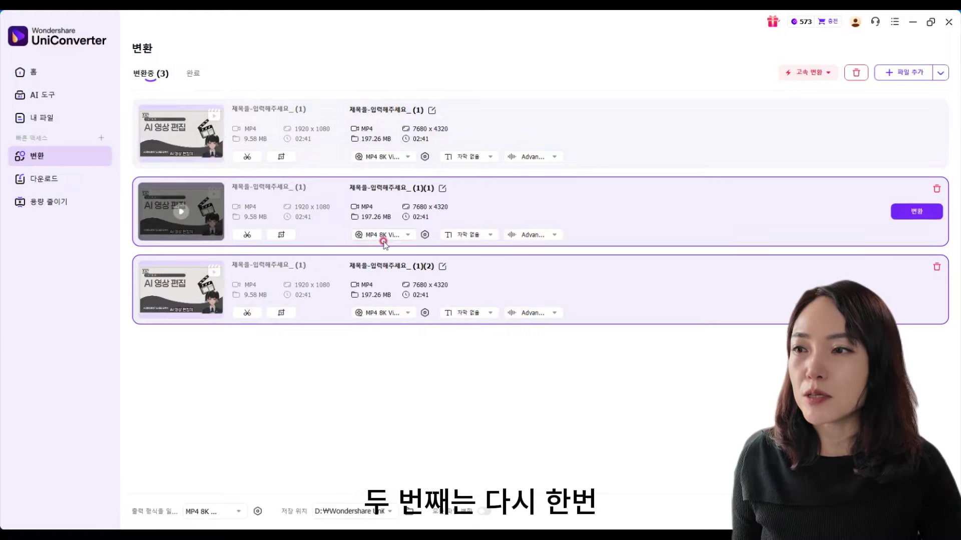
Step: Set the second copy's output format to MP3 audio in high quality (고품질), 320 kbps
{"action": "left_click", "coordinate": [408, 235]}
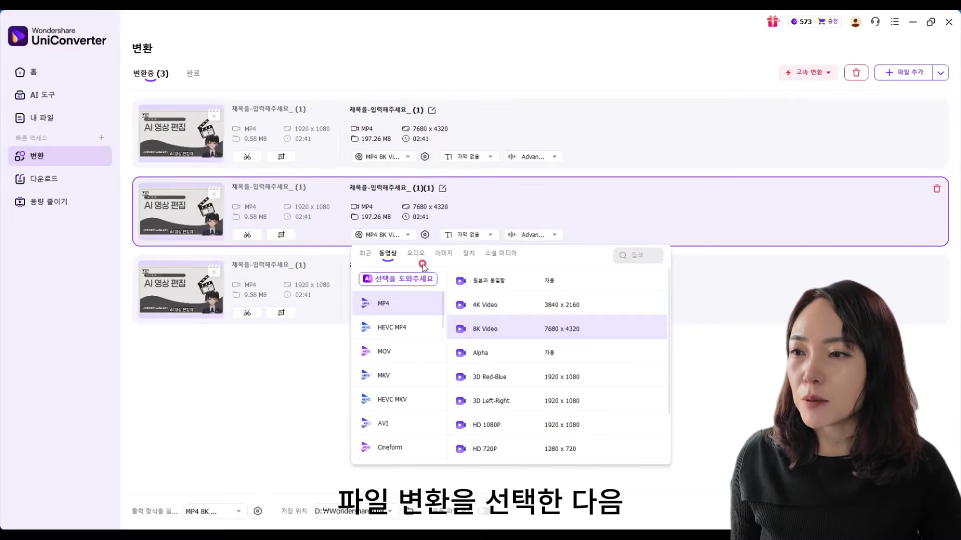
{"action": "left_click", "coordinate": [416, 254]}
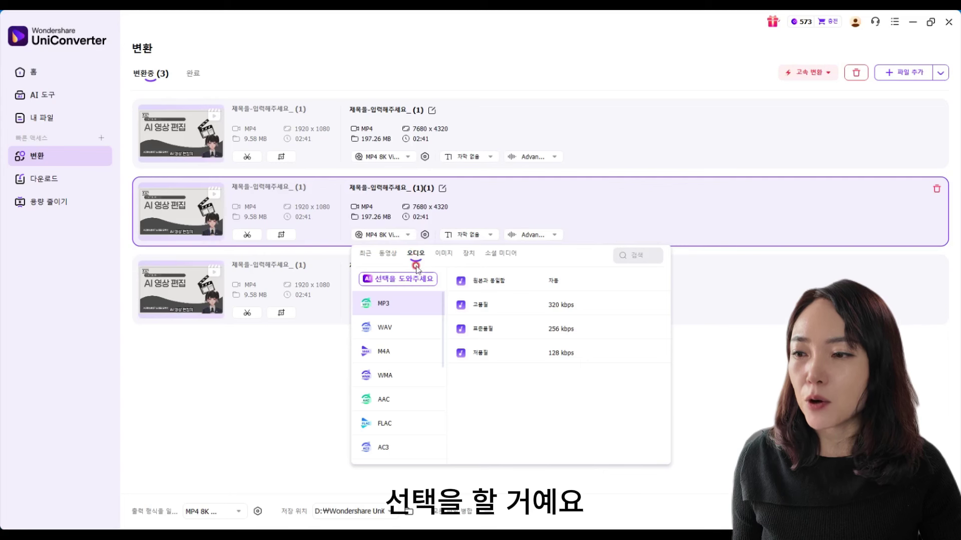
{"action": "scroll", "coordinate": [415, 370], "scroll_direction": "down", "scroll_amount": 5}
{"action": "scroll", "coordinate": [397, 431], "scroll_direction": "up", "scroll_amount": 5}
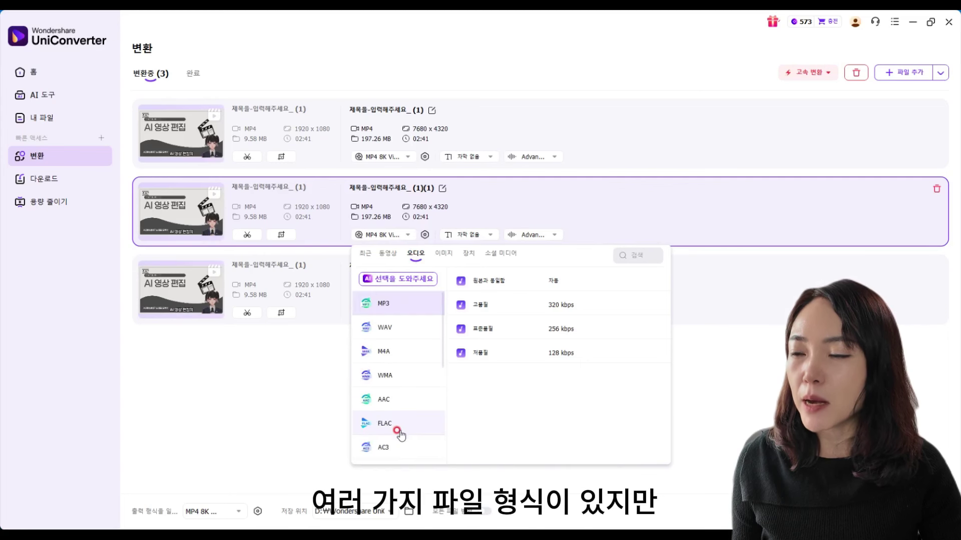
{"action": "left_click", "coordinate": [397, 309]}
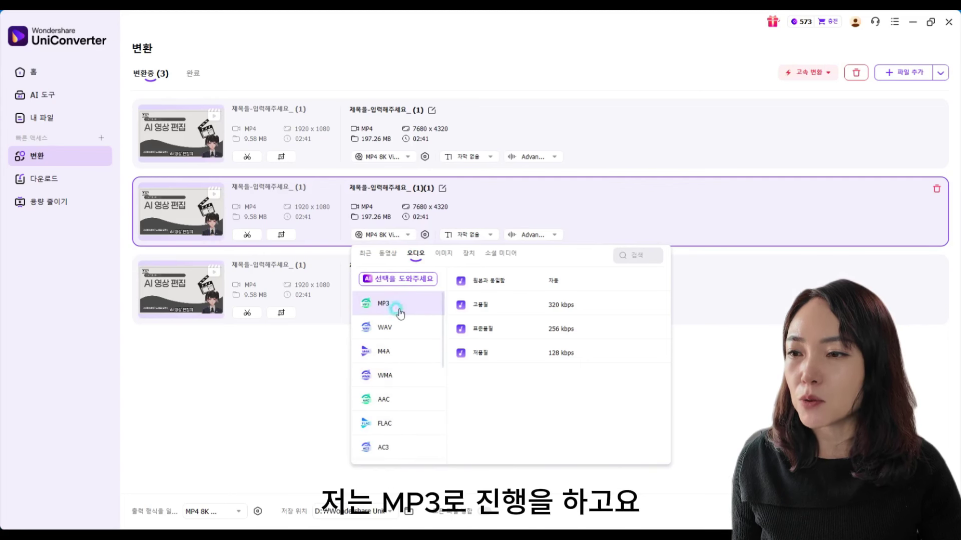
{"action": "left_click", "coordinate": [489, 302]}
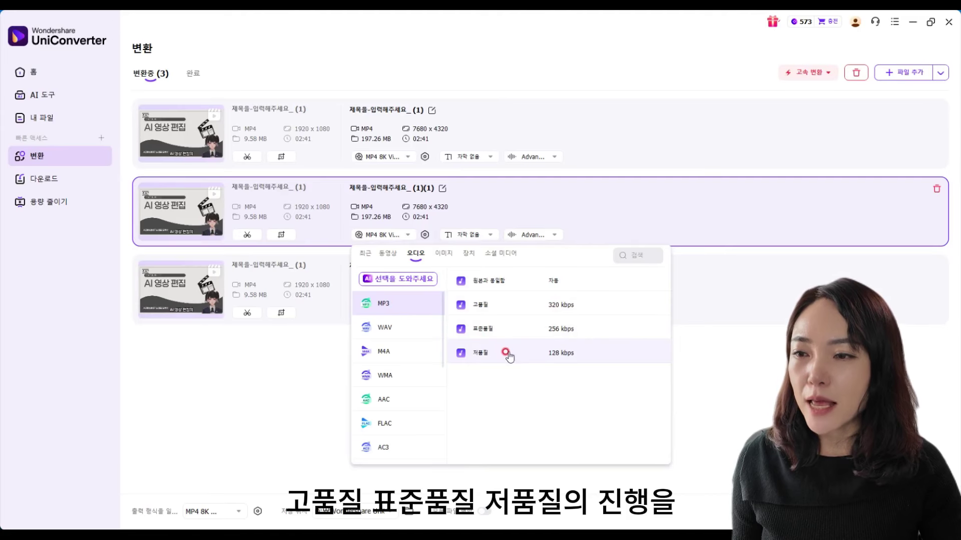
{"action": "left_click", "coordinate": [502, 308]}
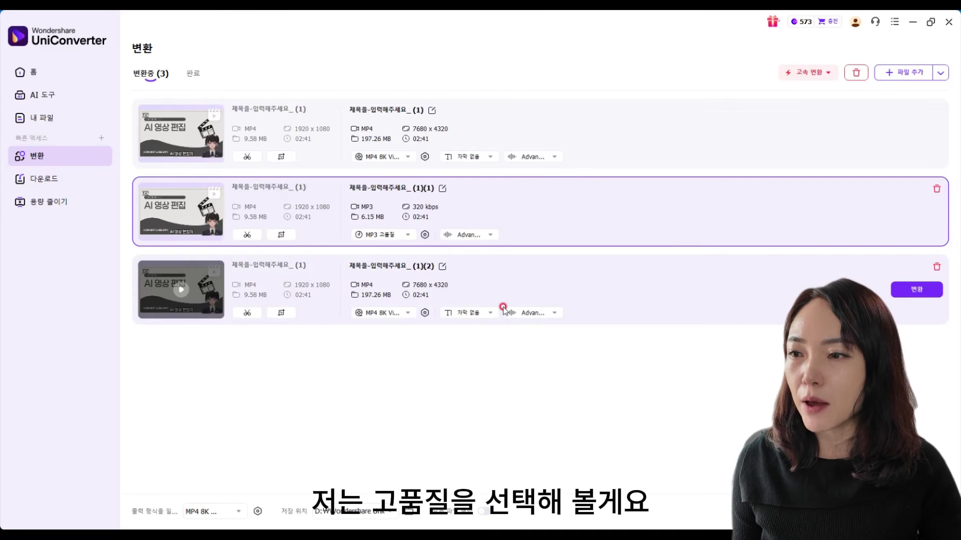
Step: Set the third copy's output format to GIF HD 1080P, 1920 x 1080, and start converting all three files
{"action": "left_click", "coordinate": [407, 313]}
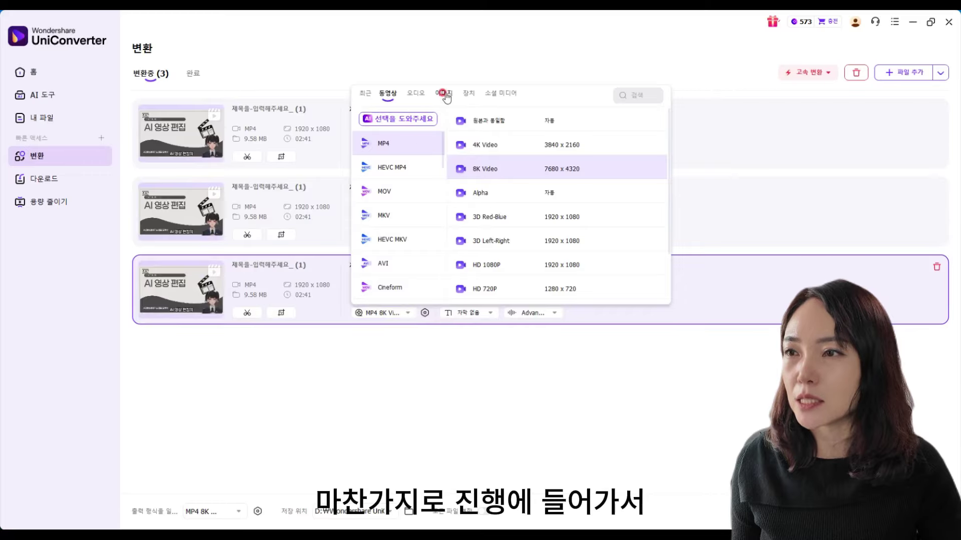
{"action": "left_click", "coordinate": [446, 94]}
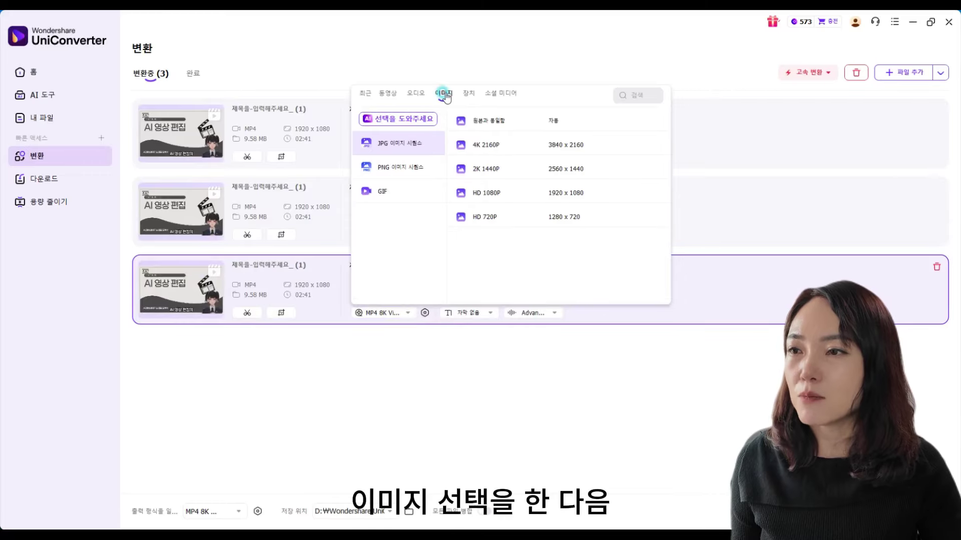
{"action": "left_click", "coordinate": [408, 192]}
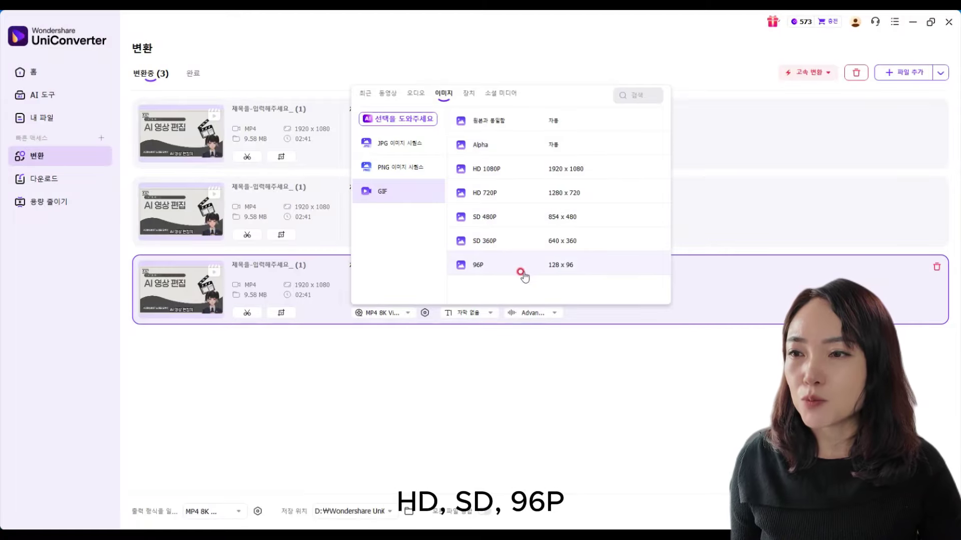
{"action": "left_click", "coordinate": [493, 170]}
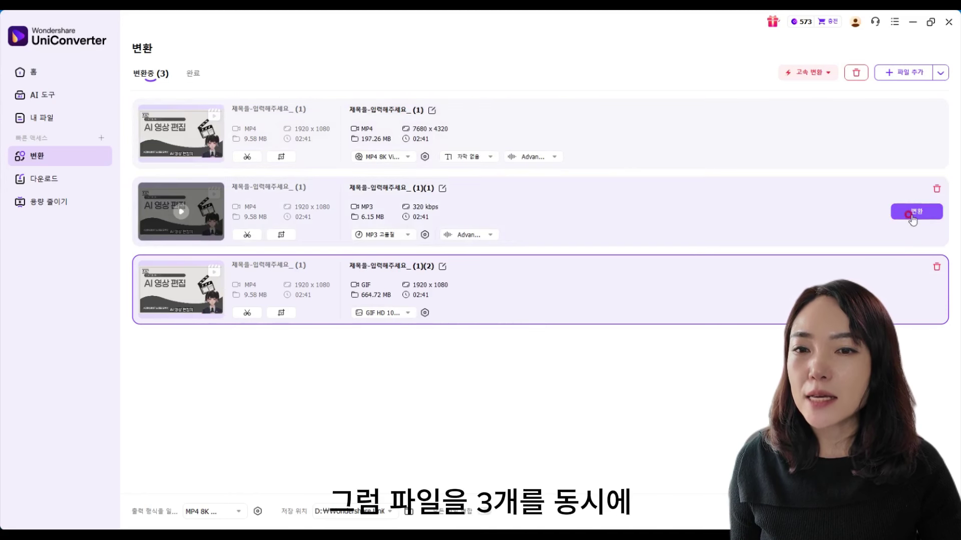
{"action": "mouse_move", "coordinate": [909, 290]}
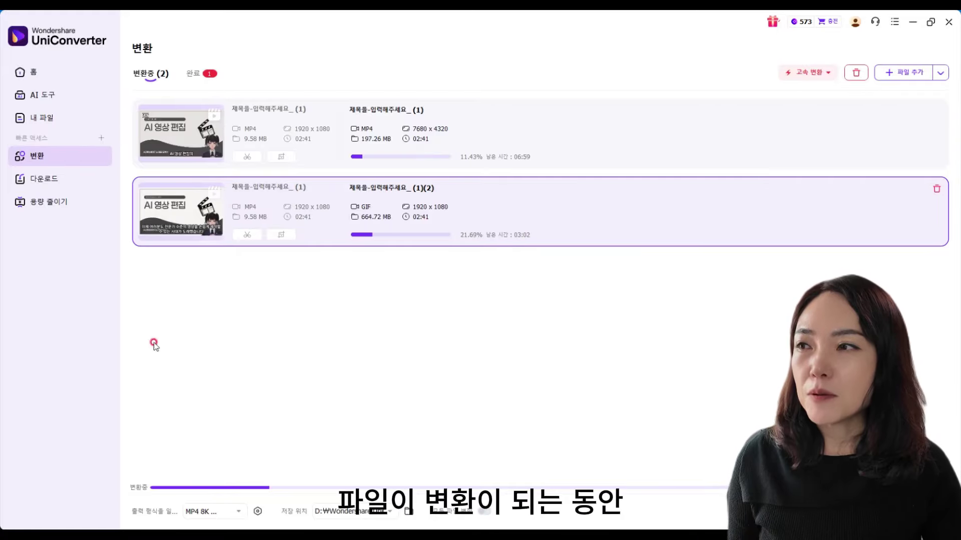
Step: Open the list of finished conversions and play the converted MP3 briefly to check its sound
{"action": "left_click", "coordinate": [190, 75]}
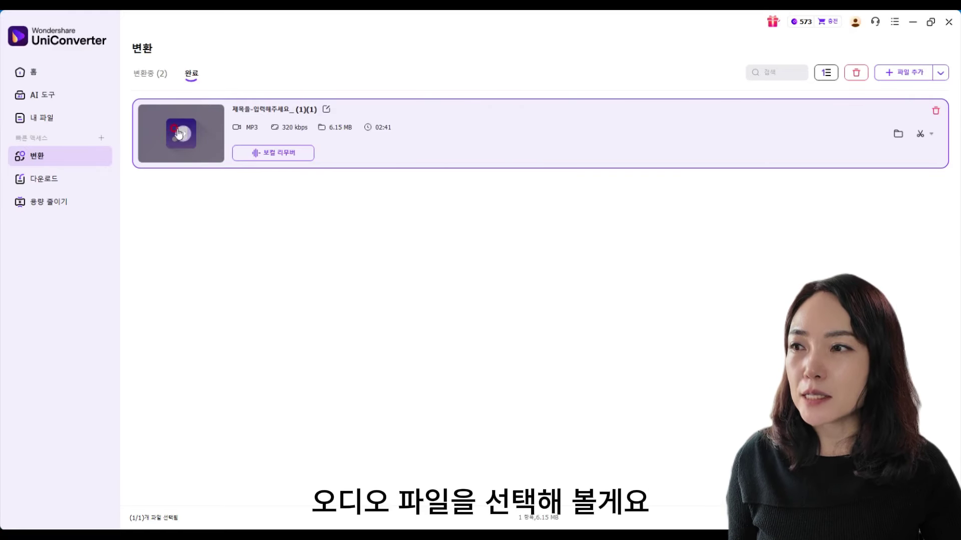
{"action": "left_click", "coordinate": [190, 128]}
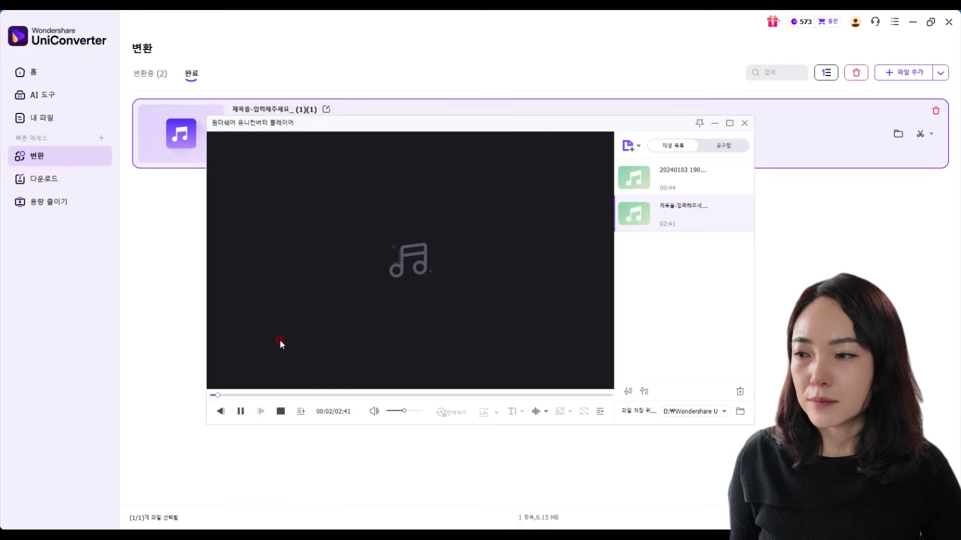
{"action": "left_click", "coordinate": [238, 411]}
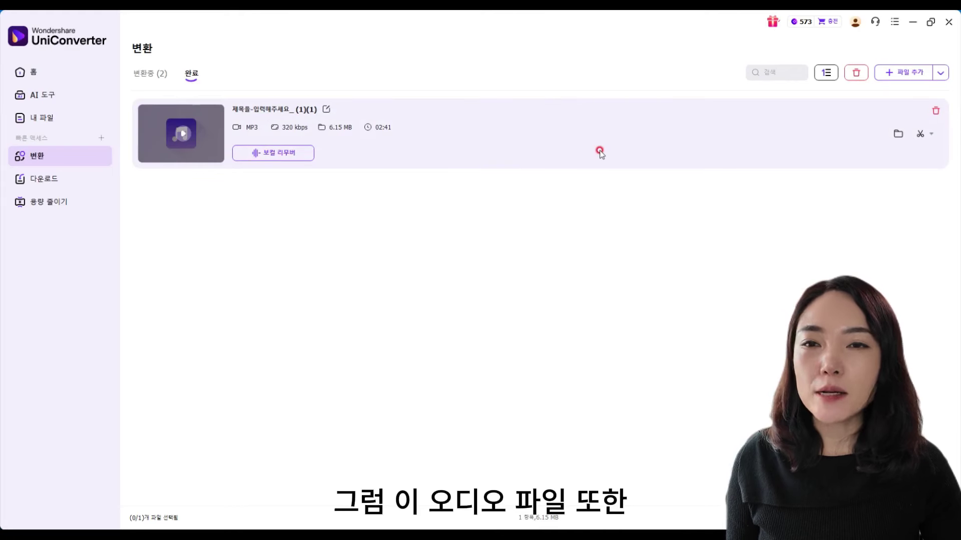
Step: Open the converted MP3 in the Cutter (커터) and auto-split it by quantity (수량별 분할) into 5 segments
{"action": "left_click", "coordinate": [928, 139]}
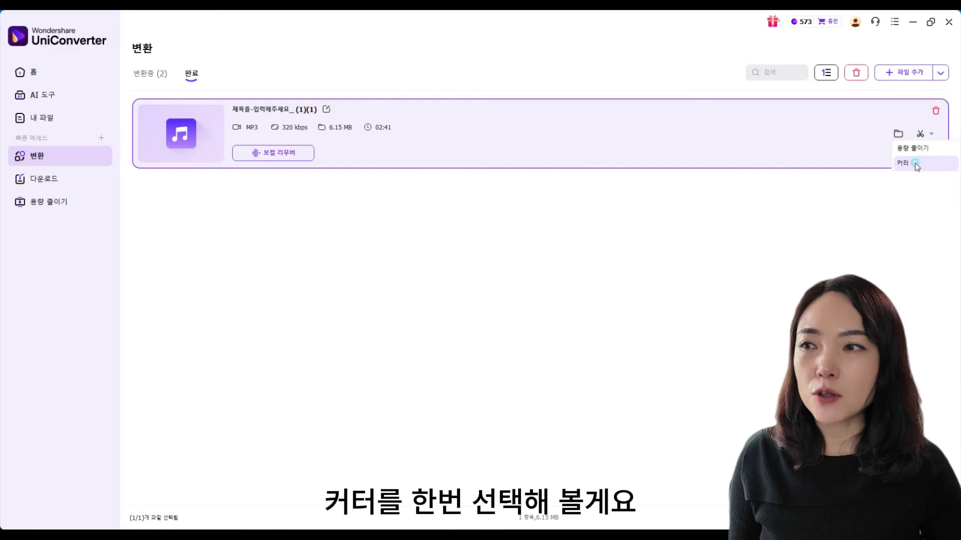
{"action": "left_click", "coordinate": [915, 164]}
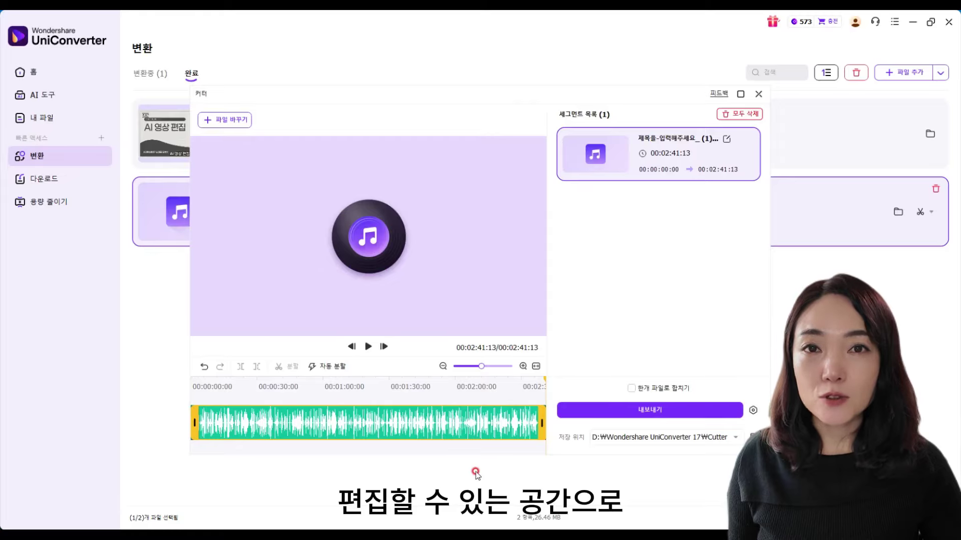
{"action": "left_click", "coordinate": [341, 369]}
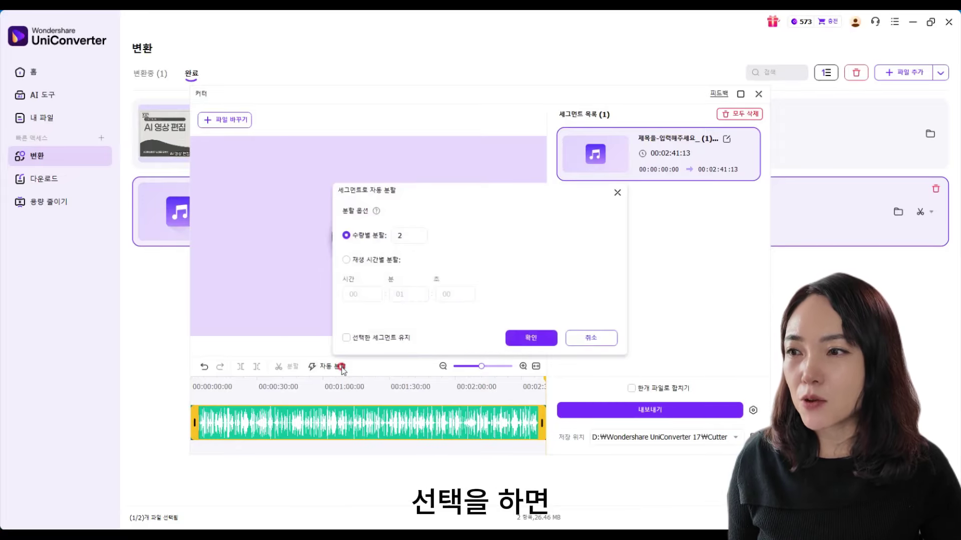
{"action": "left_click", "coordinate": [399, 236]}
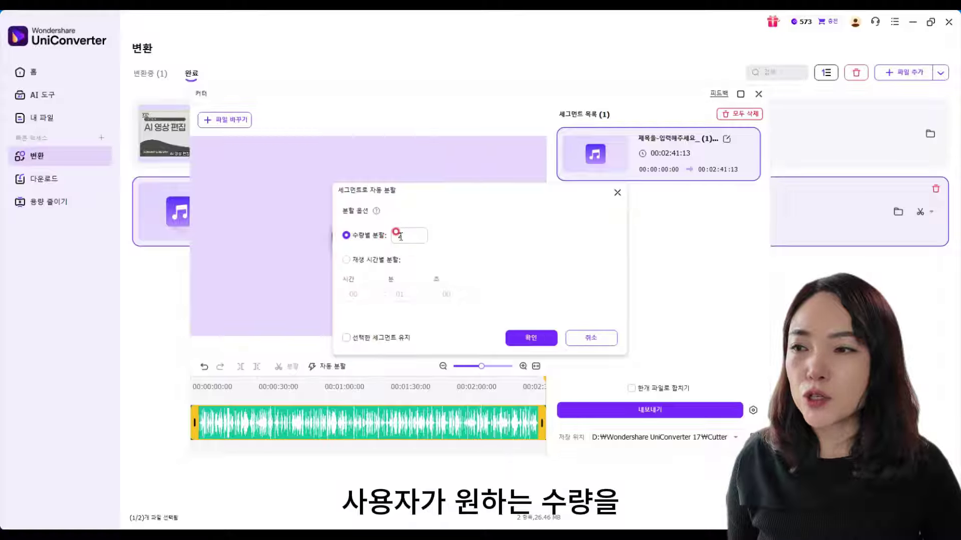
{"action": "key", "text": "BackSpace"}
{"action": "type", "text": "5"}
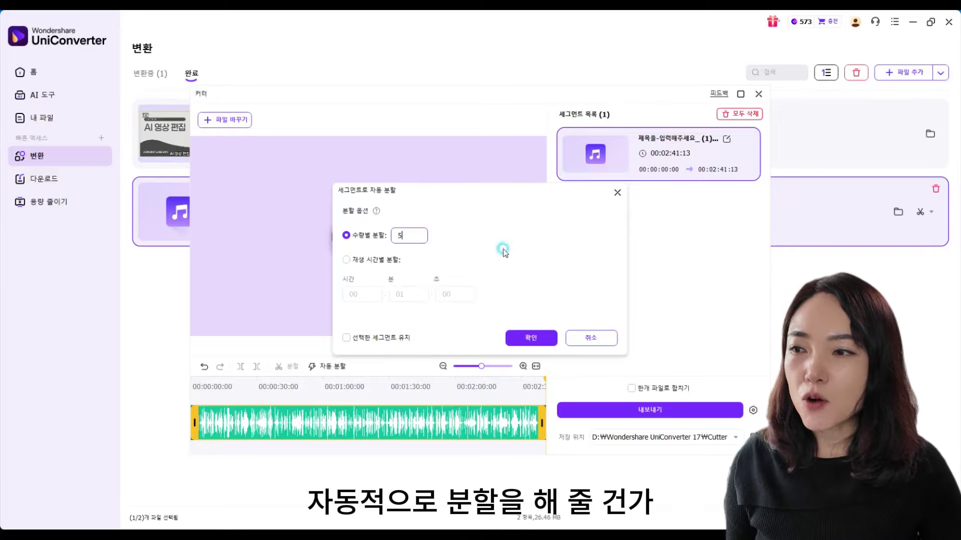
{"action": "left_click", "coordinate": [353, 268]}
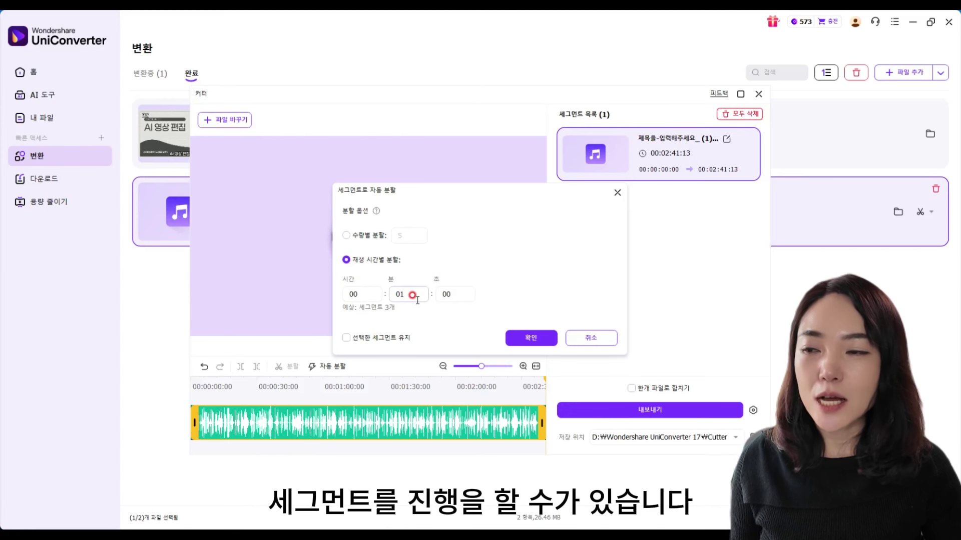
{"action": "left_click", "coordinate": [346, 235]}
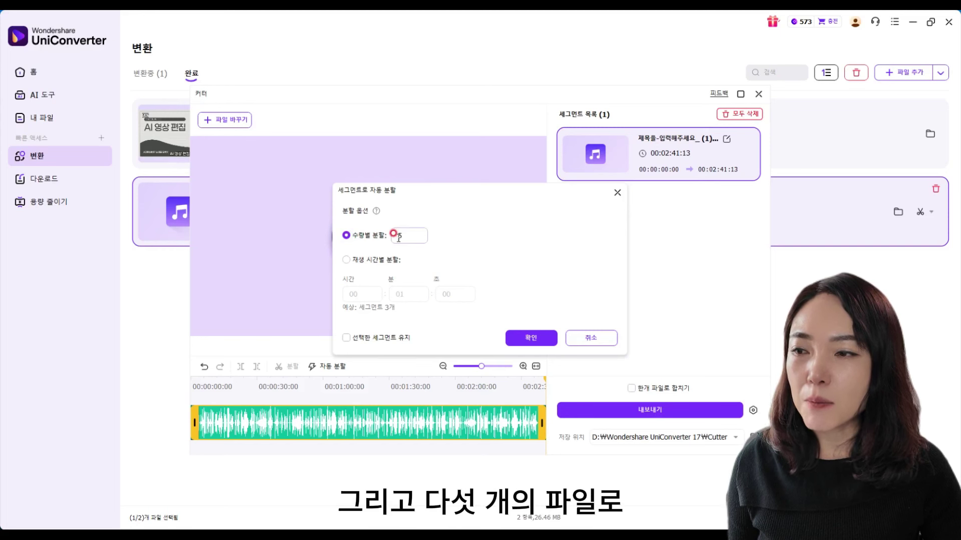
{"action": "left_click", "coordinate": [542, 340]}
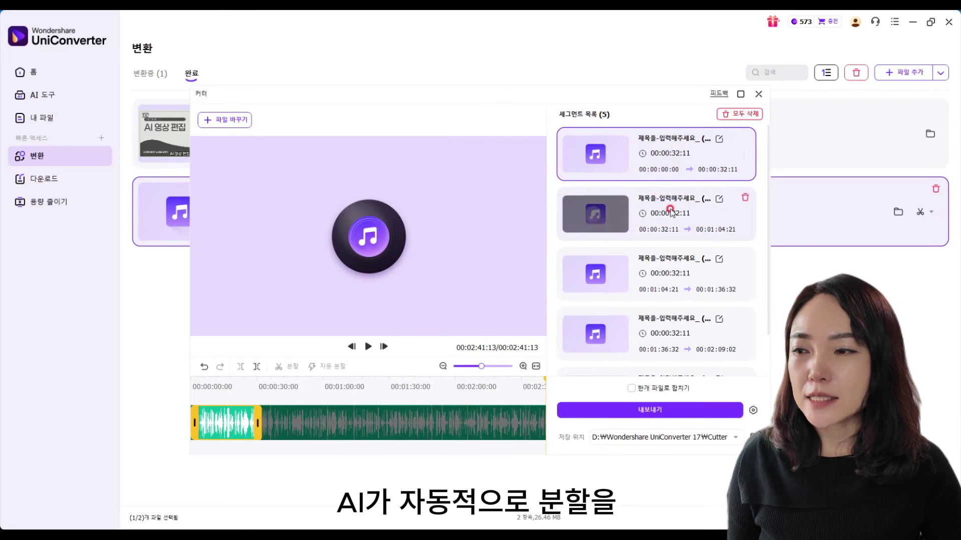
Step: Review the audio segments in the segment list, selecting them one after another to examine their ranges on the waveform
{"action": "scroll", "coordinate": [670, 212], "scroll_direction": "down", "scroll_amount": 1}
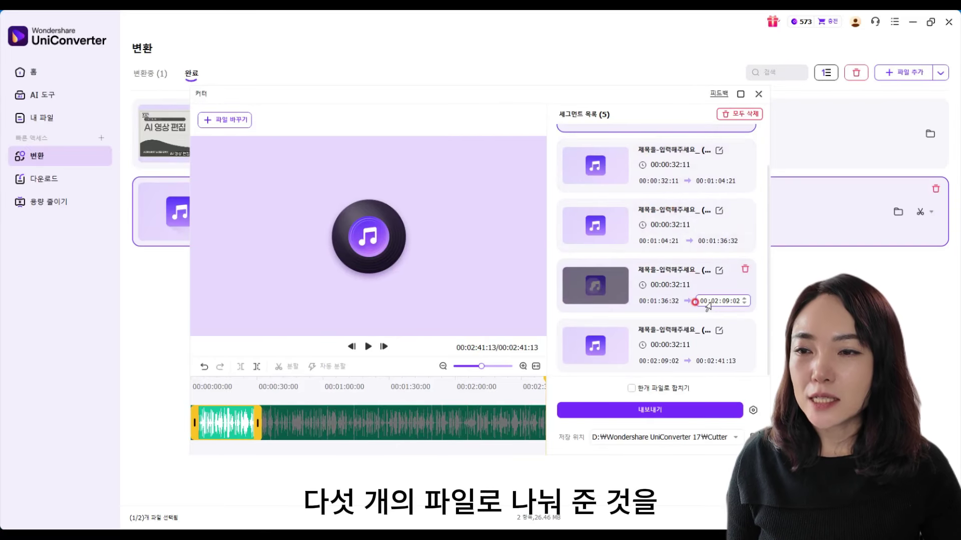
{"action": "scroll", "coordinate": [703, 347], "scroll_direction": "up", "scroll_amount": 1}
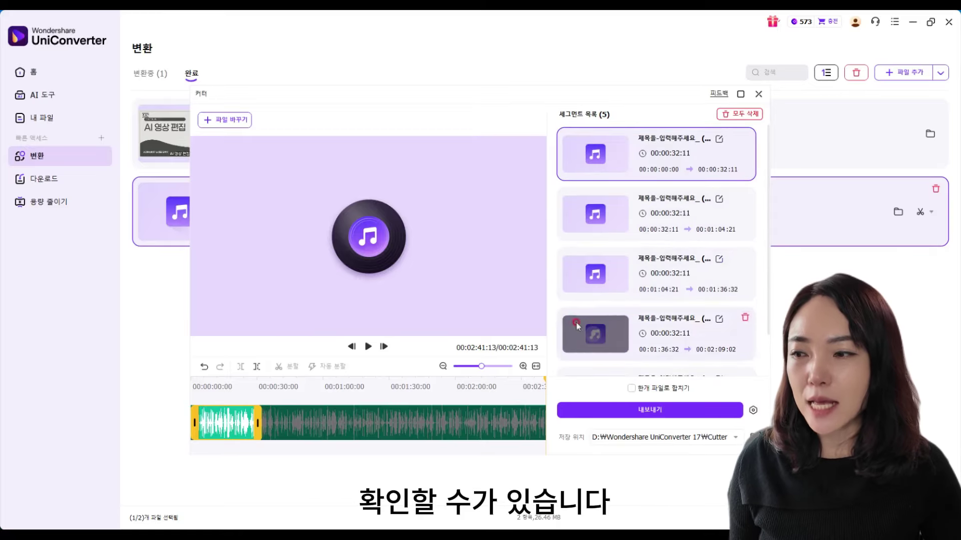
{"action": "left_click", "coordinate": [668, 172]}
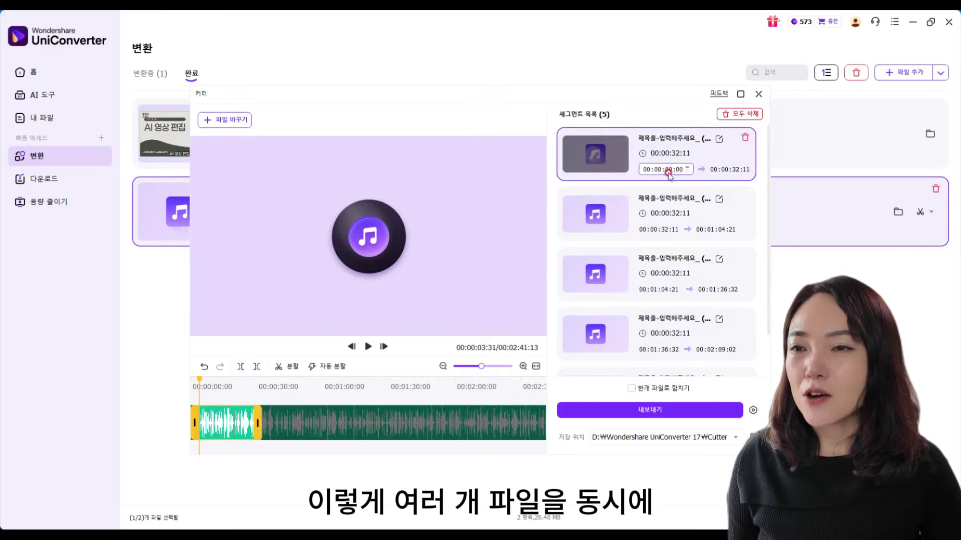
{"action": "left_click", "coordinate": [690, 211]}
{"action": "left_click", "coordinate": [689, 259]}
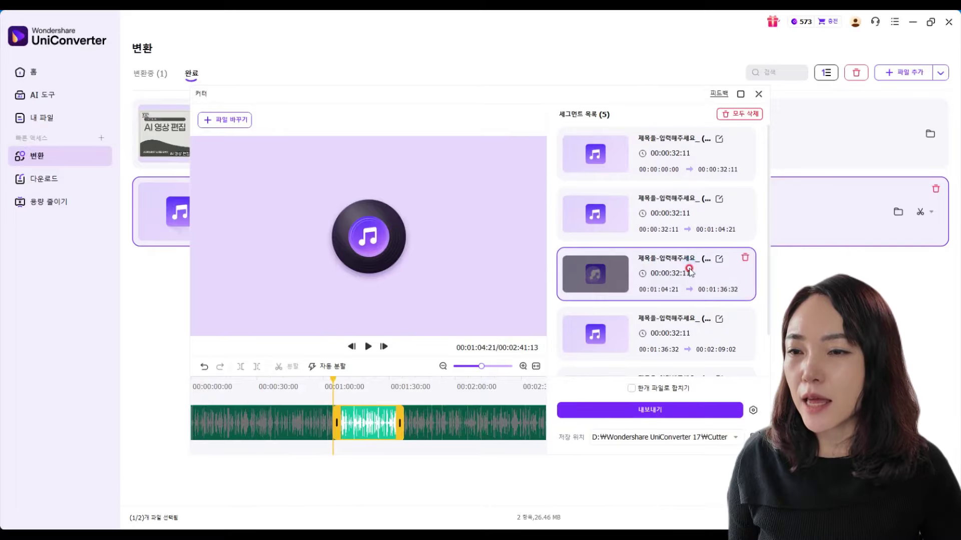
{"action": "left_click", "coordinate": [685, 337]}
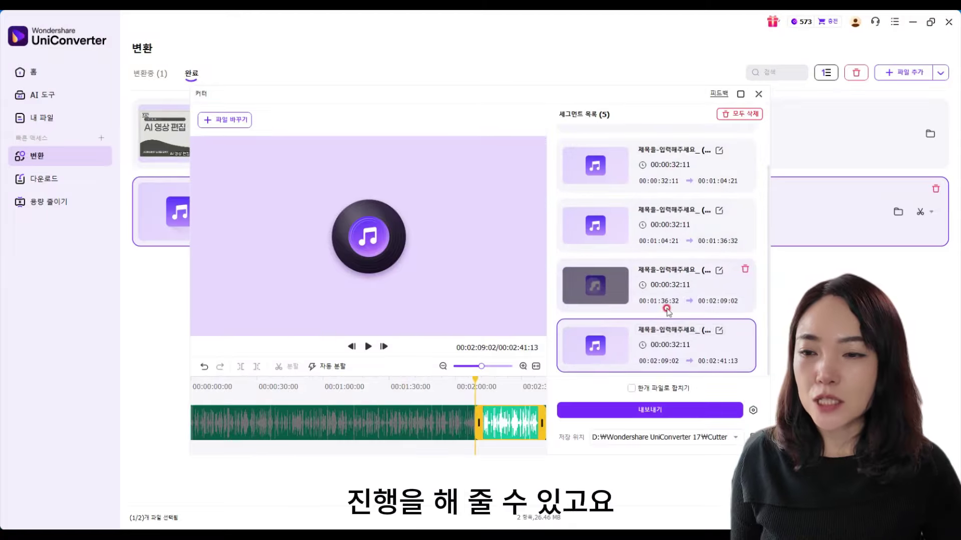
Step: Enable merging the segments into one file (한개 파일로 합치기) and export the audio
{"action": "left_click", "coordinate": [631, 388]}
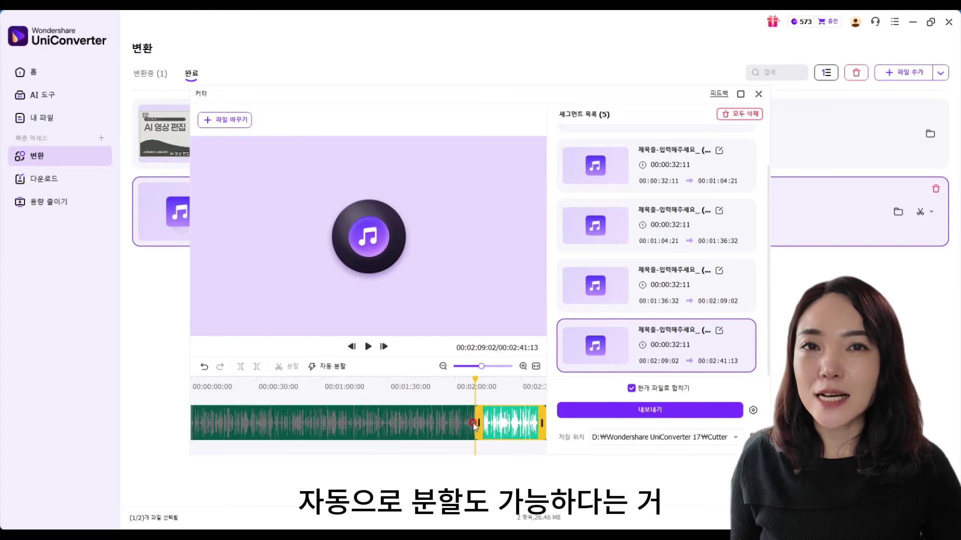
{"action": "left_click", "coordinate": [639, 410]}
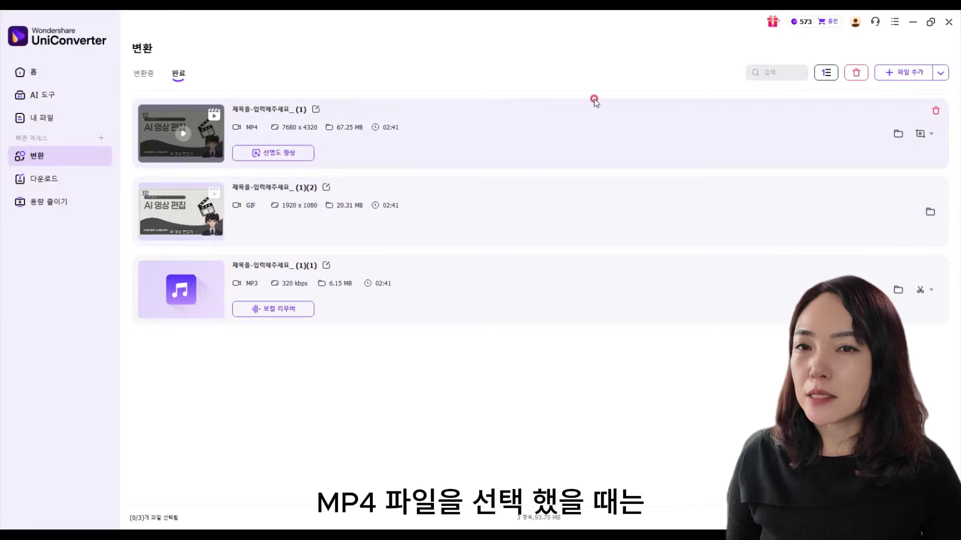
Step: Check the additional tools for the converted 8K MP4, examine the AI models of its sharpness enhancement (선명도 향상), and close that window
{"action": "left_click", "coordinate": [926, 135]}
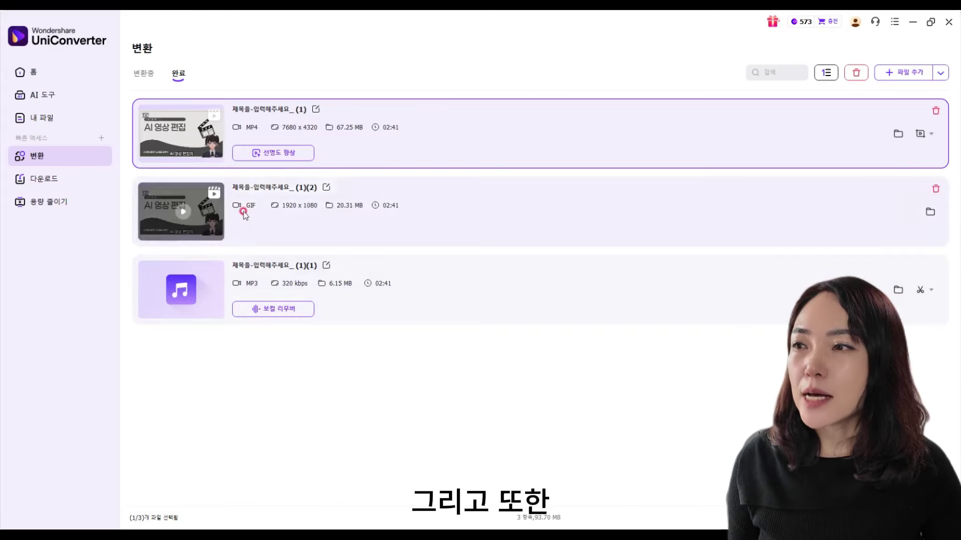
{"action": "left_click", "coordinate": [290, 155]}
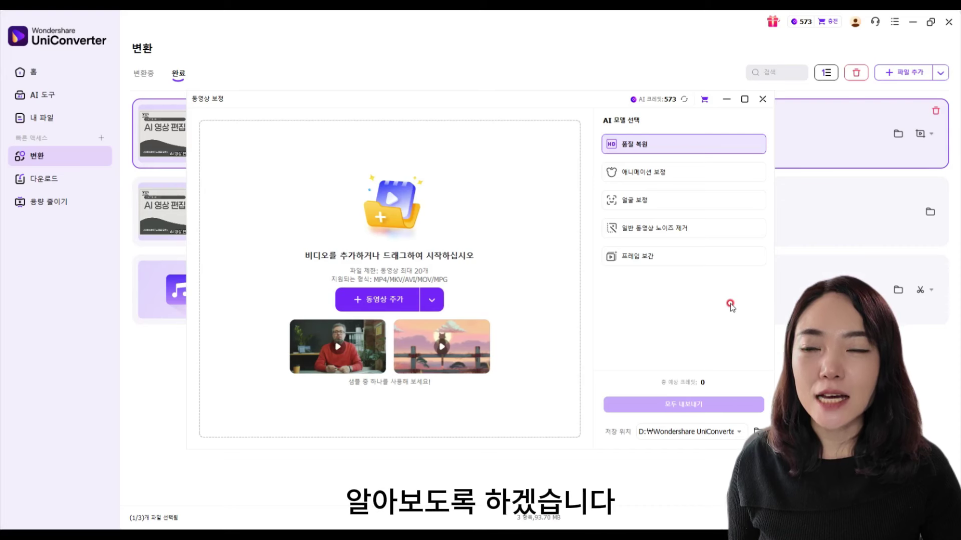
{"action": "left_click", "coordinate": [760, 99]}
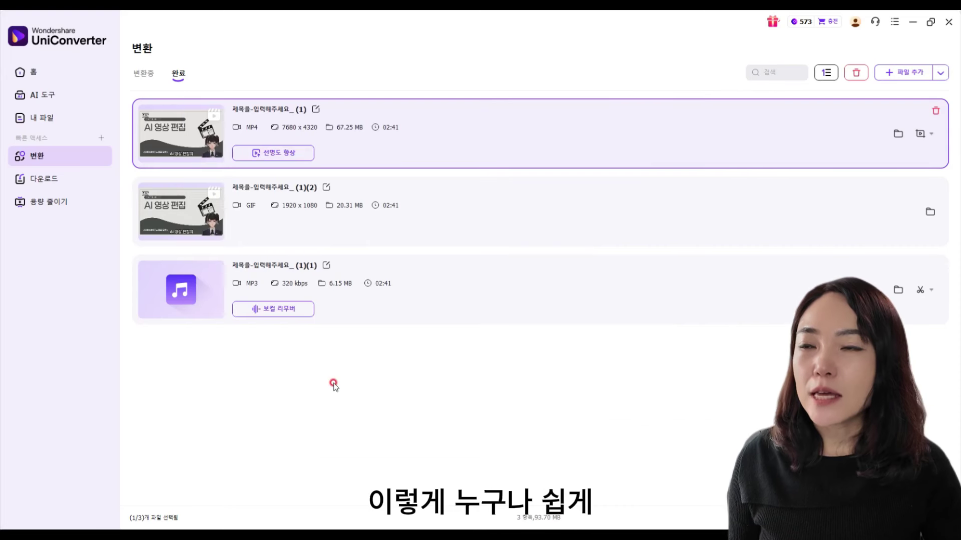